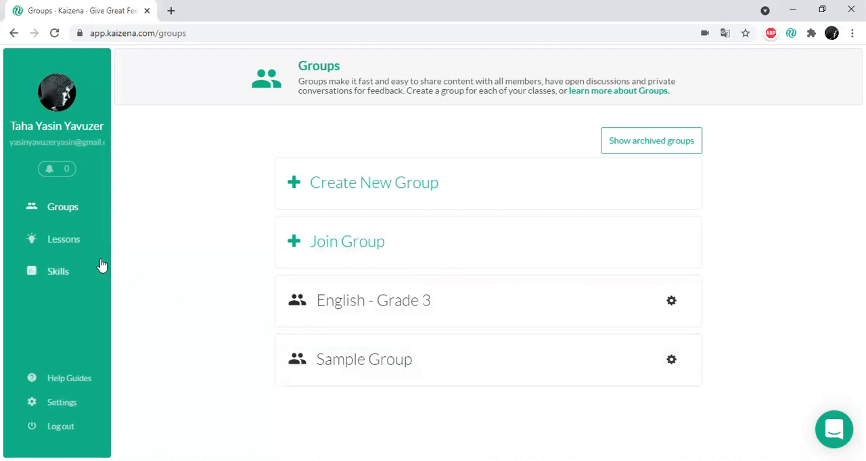
- Open the Lessons page and look through the saved lessons under My Lessons
{"action": "left_click", "coordinate": [58, 249]}
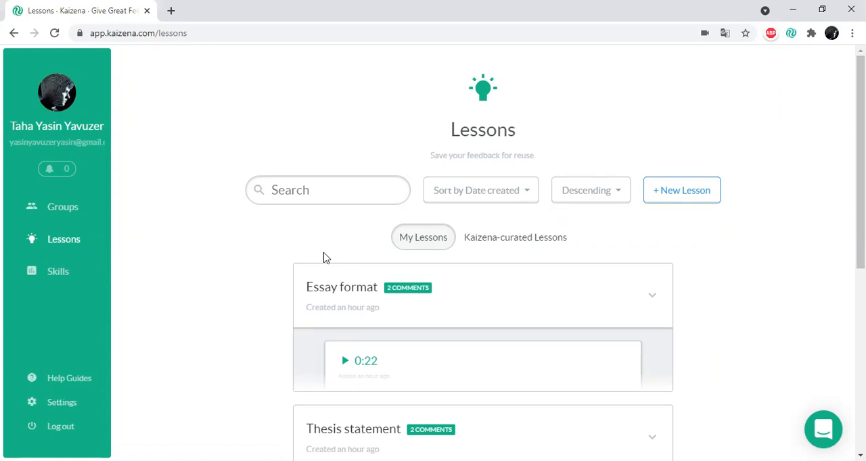
{"action": "scroll", "coordinate": [323, 257], "scroll_direction": "down", "scroll_amount": 3}
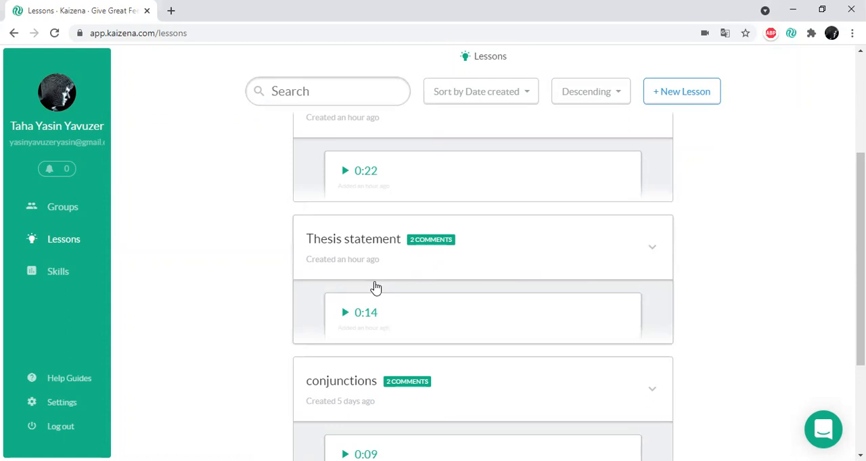
{"action": "scroll", "coordinate": [360, 302], "scroll_direction": "up", "scroll_amount": 2}
{"action": "scroll", "coordinate": [360, 302], "scroll_direction": "down", "scroll_amount": 2}
{"action": "scroll", "coordinate": [363, 309], "scroll_direction": "up", "scroll_amount": 3}
{"action": "scroll", "coordinate": [334, 278], "scroll_direction": "down", "scroll_amount": 4}
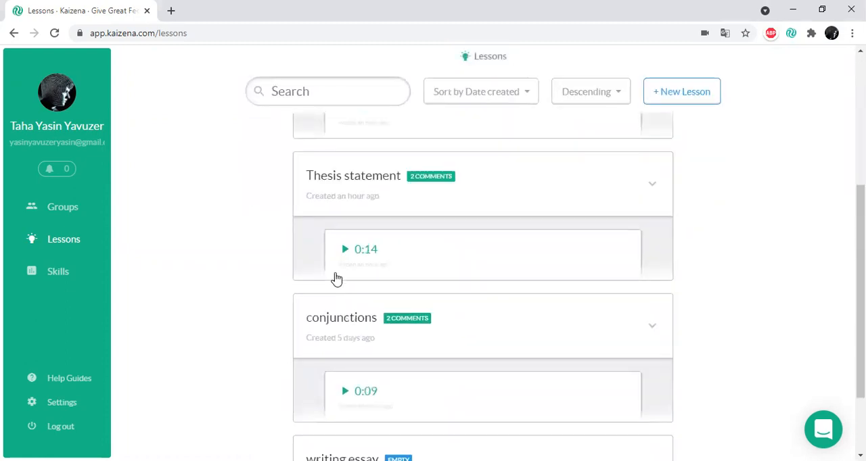
{"action": "scroll", "coordinate": [378, 232], "scroll_direction": "up", "scroll_amount": 2}
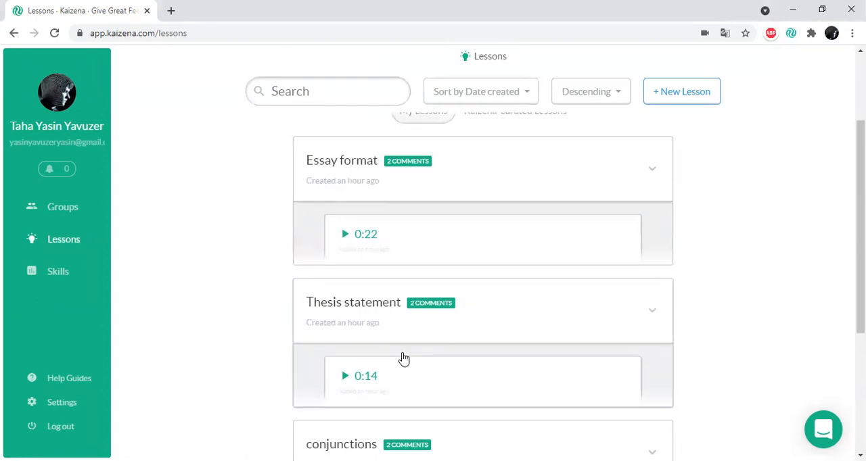
{"action": "scroll", "coordinate": [364, 367], "scroll_direction": "down", "scroll_amount": 1}
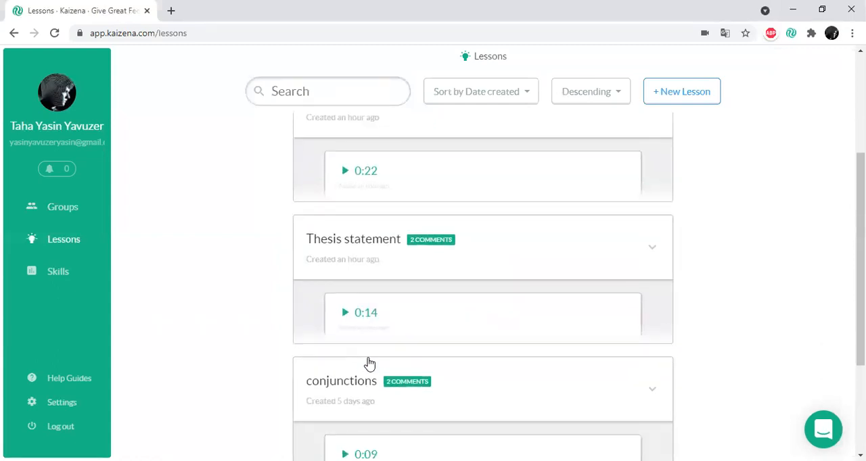
- Play the Thesis statement lesson's voice comment, then view its linked YouTube video and return to the lessons
{"action": "left_click", "coordinate": [346, 314]}
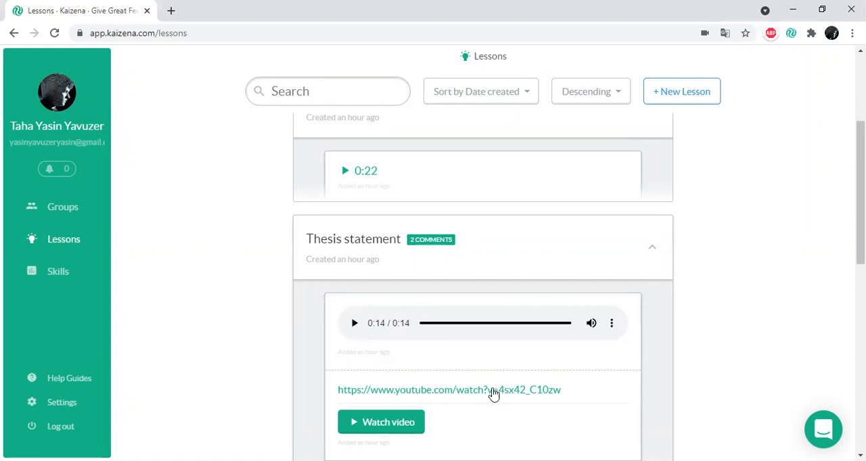
{"action": "scroll", "coordinate": [492, 397], "scroll_direction": "down", "scroll_amount": 2}
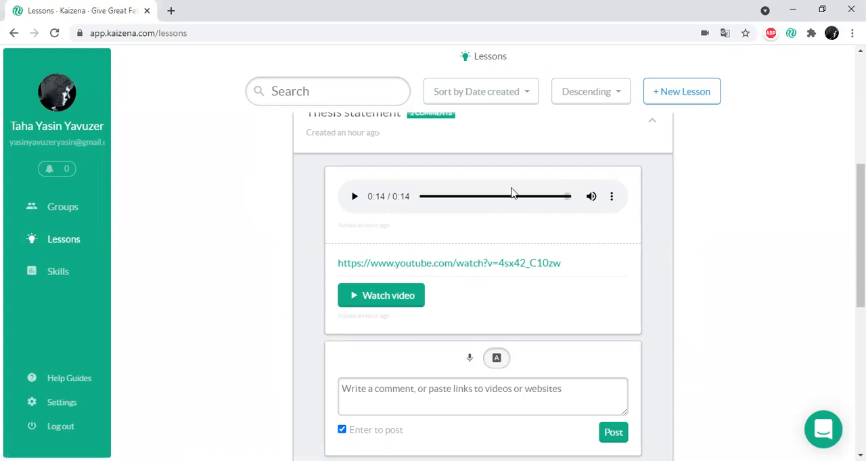
{"action": "left_click", "coordinate": [465, 265]}
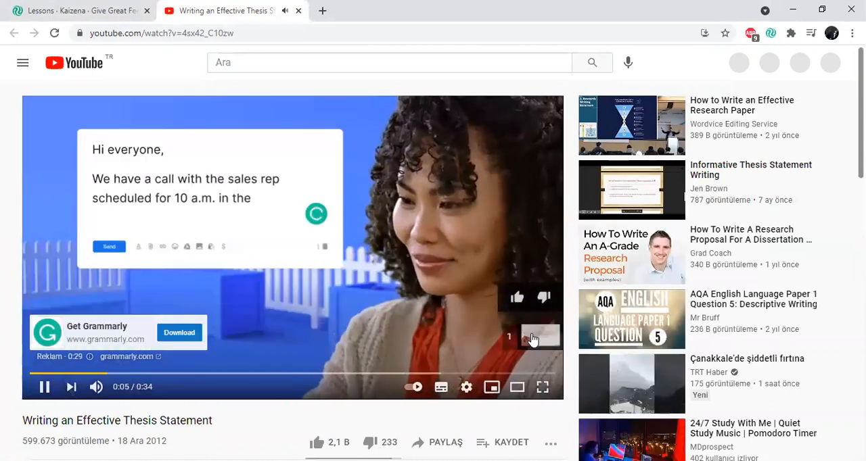
{"action": "left_click", "coordinate": [533, 342]}
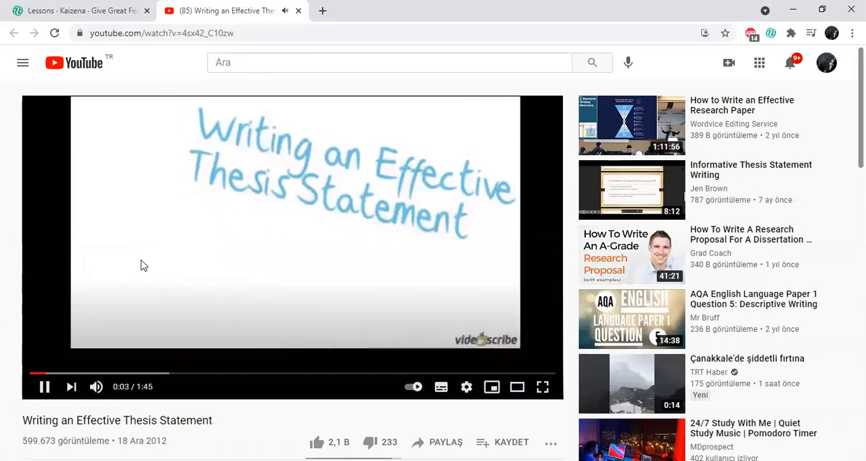
{"action": "left_click", "coordinate": [299, 11]}
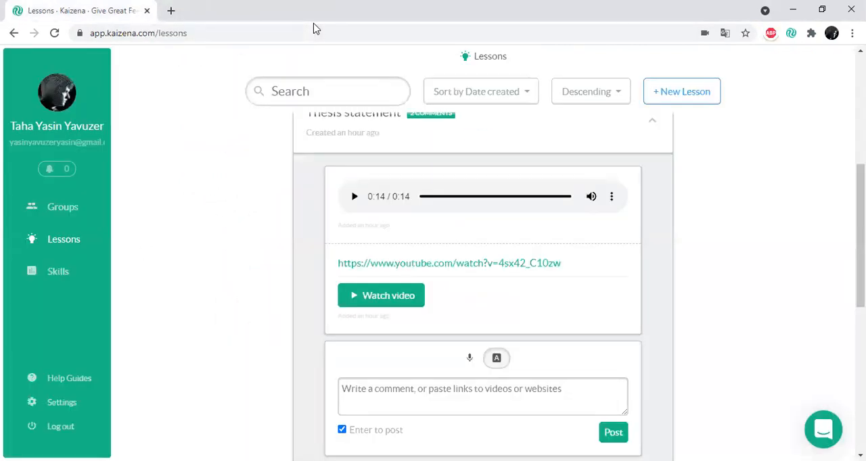
- Expand the Essay format lesson, play its voice comment and review its contents
{"action": "scroll", "coordinate": [487, 226], "scroll_direction": "up", "scroll_amount": 4}
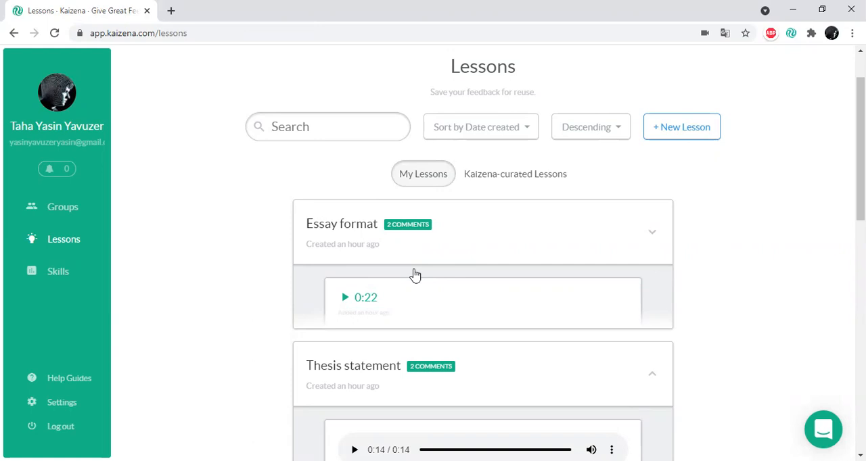
{"action": "left_click", "coordinate": [352, 294]}
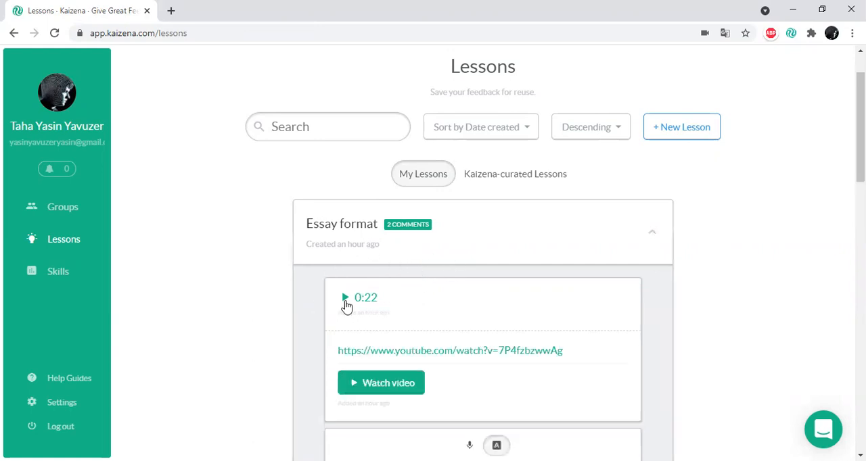
{"action": "left_click", "coordinate": [346, 301]}
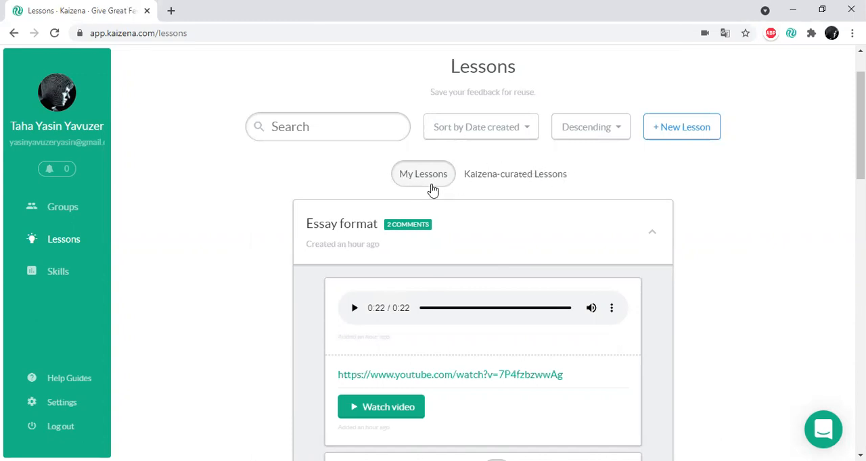
{"action": "scroll", "coordinate": [331, 274], "scroll_direction": "down", "scroll_amount": 2}
{"action": "scroll", "coordinate": [460, 284], "scroll_direction": "down", "scroll_amount": 2}
{"action": "scroll", "coordinate": [460, 284], "scroll_direction": "up", "scroll_amount": 5}
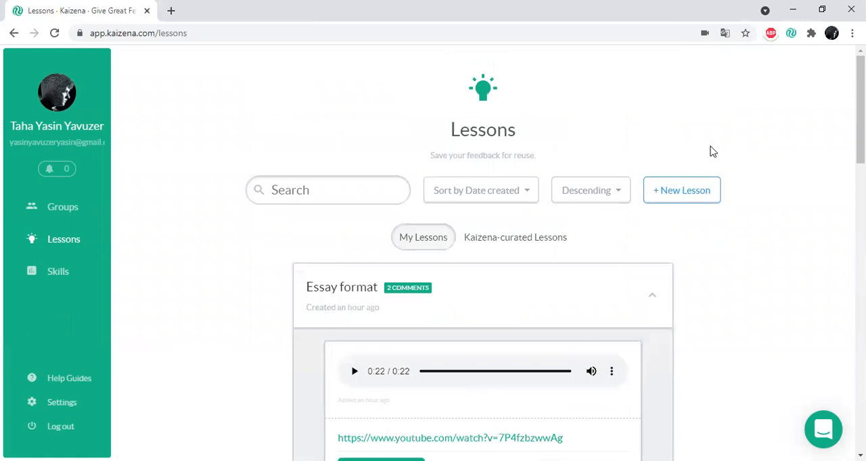
- Create a new lesson named "dadasdw" and expand it for adding comments
{"action": "left_click", "coordinate": [697, 193]}
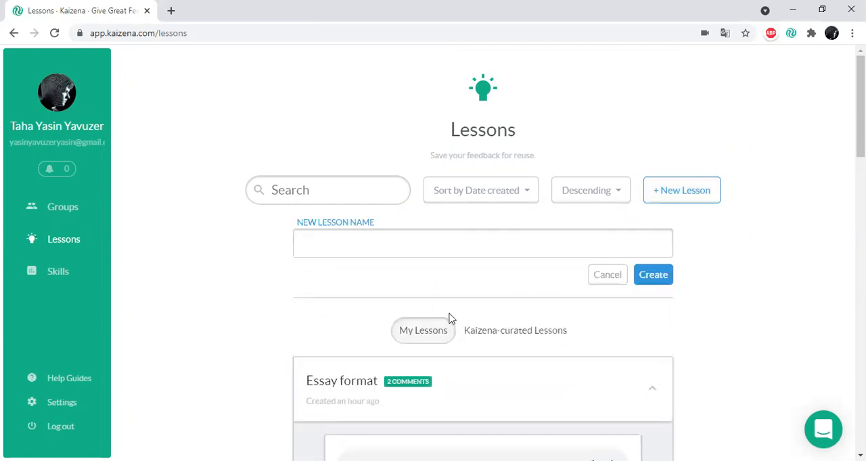
{"action": "left_click", "coordinate": [404, 232]}
{"action": "type", "text": "dadasdw"}
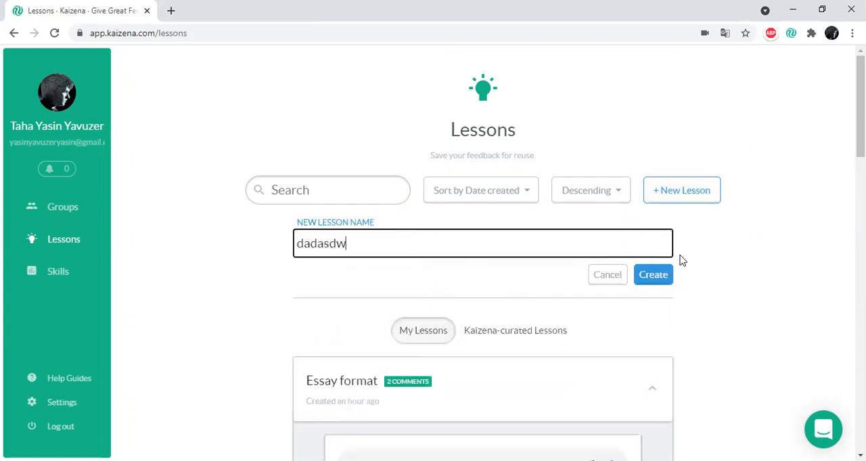
{"action": "left_click", "coordinate": [653, 277]}
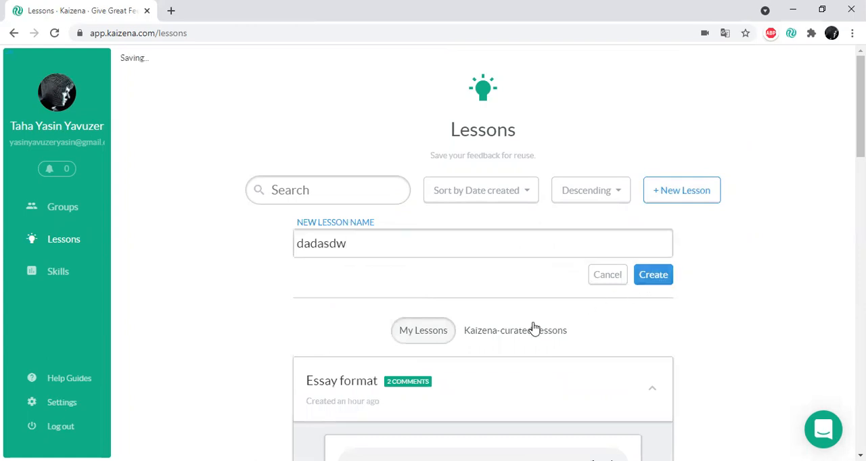
{"action": "scroll", "coordinate": [472, 278], "scroll_direction": "down", "scroll_amount": 2}
{"action": "left_click", "coordinate": [450, 235]}
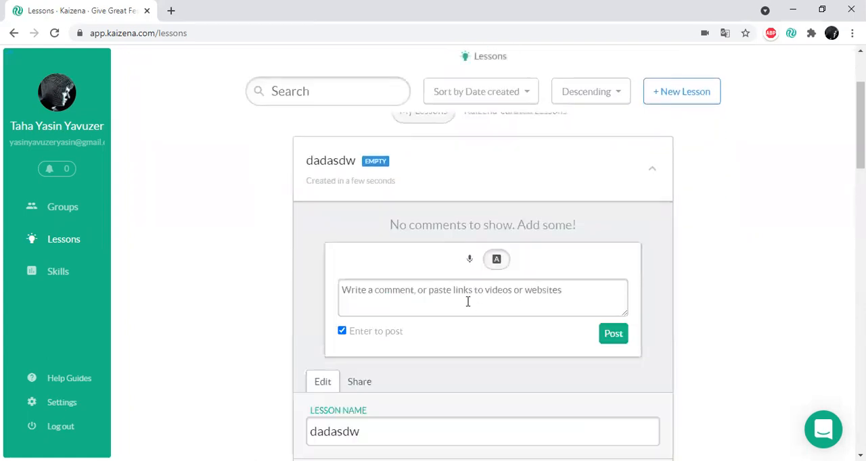
- Record a short voice comment in the dadasdw lesson's comment form
{"action": "left_click", "coordinate": [470, 262]}
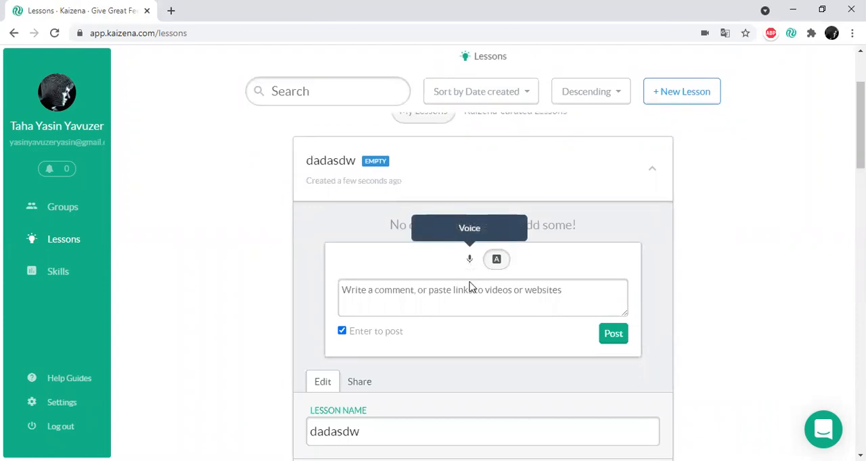
{"action": "left_click", "coordinate": [476, 301]}
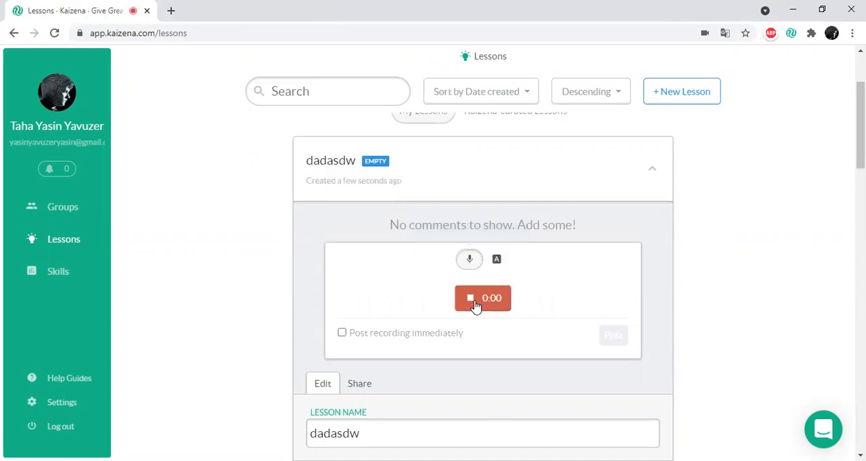
{"action": "left_click", "coordinate": [476, 303]}
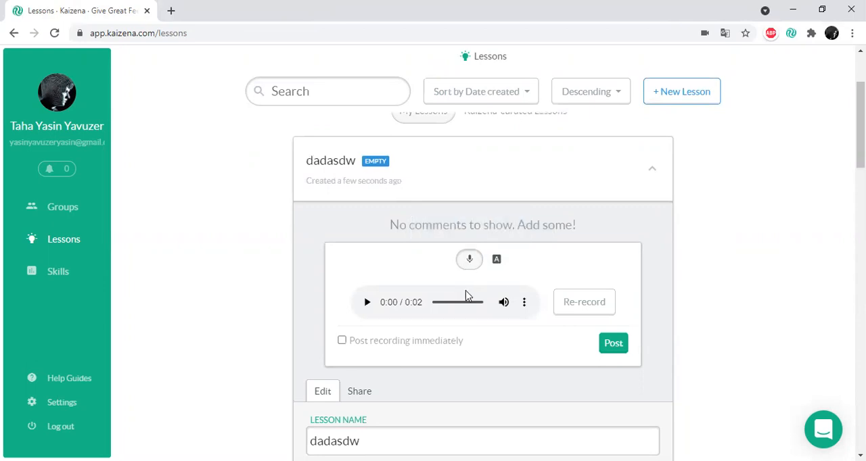
- Post the text comment "dasvdavgbwdgua" to the dadasdw lesson
{"action": "left_click", "coordinate": [497, 260]}
{"action": "type", "text": "dasvdavgbwdgua"}
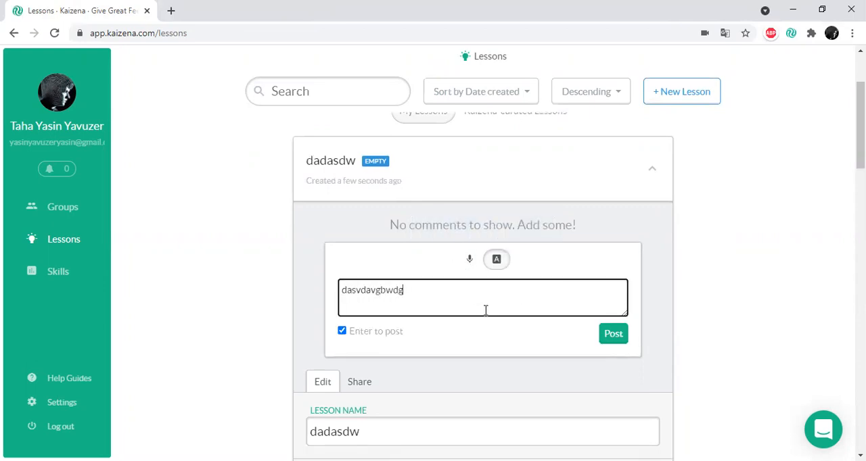
{"action": "left_click", "coordinate": [613, 334]}
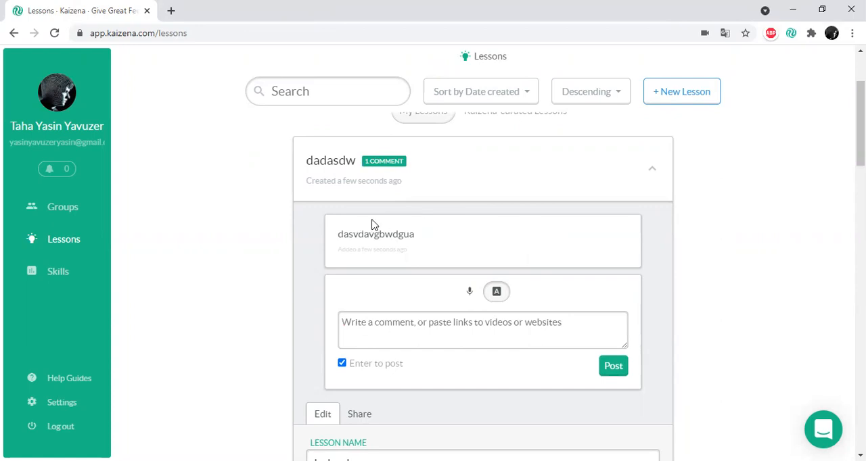
{"action": "left_click", "coordinate": [466, 330]}
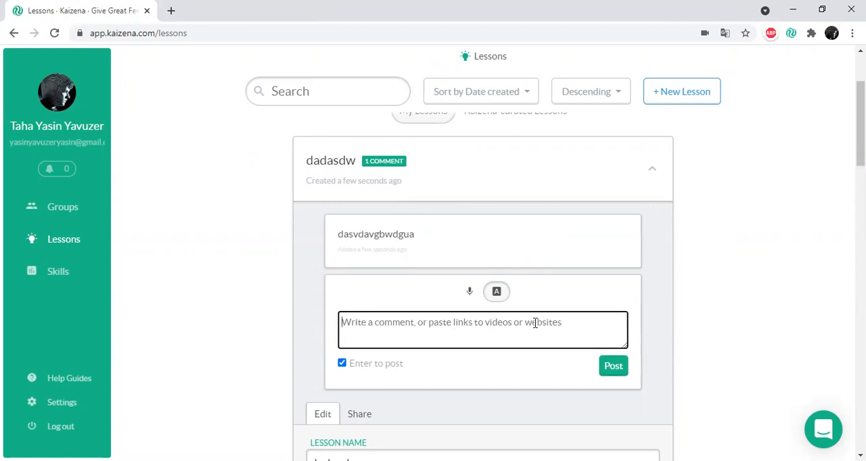
- Open the Skills page and look through the saved skills
{"action": "left_click", "coordinate": [59, 287]}
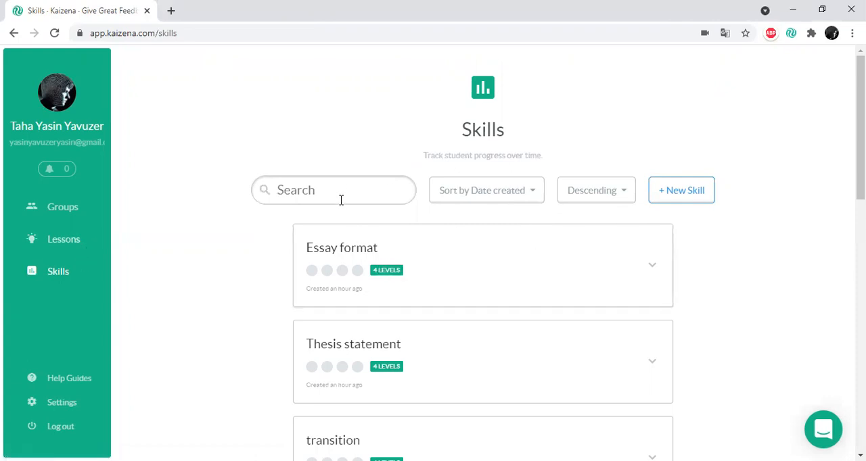
{"action": "scroll", "coordinate": [342, 253], "scroll_direction": "down", "scroll_amount": 1}
{"action": "scroll", "coordinate": [464, 249], "scroll_direction": "up", "scroll_amount": 1}
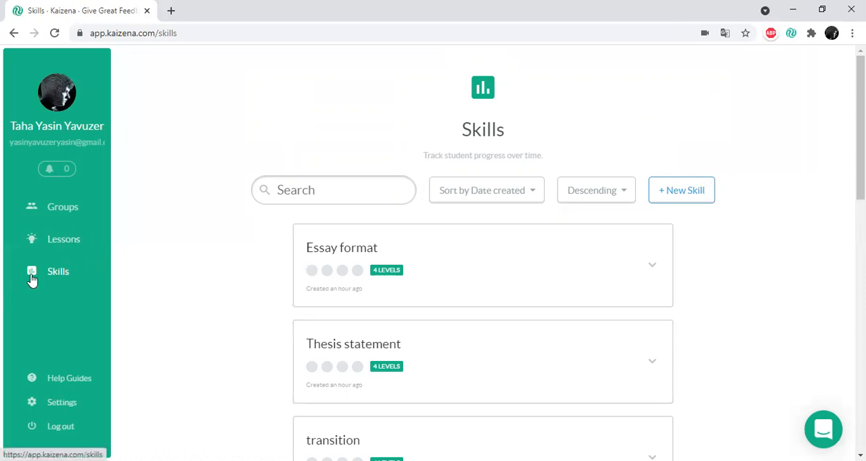
- Open "Opinion essay for kaizena.docx" from Sample Group's Tutorial conversation and post a short voice comment on it
{"action": "left_click", "coordinate": [60, 214]}
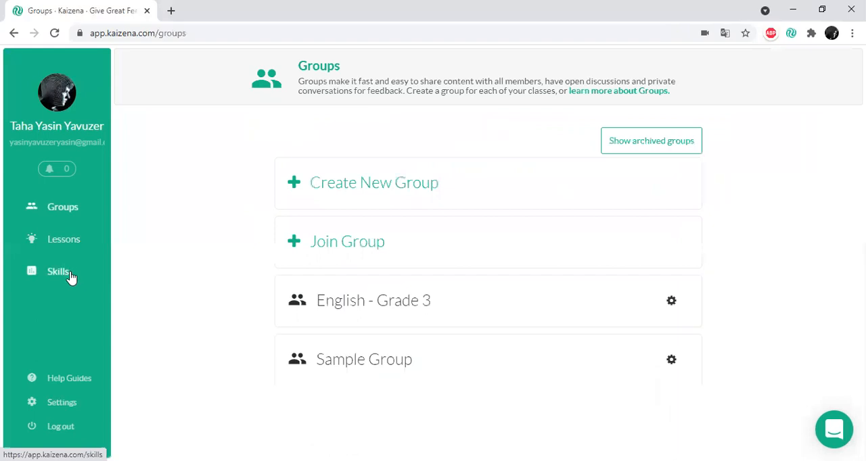
{"action": "left_click", "coordinate": [356, 363]}
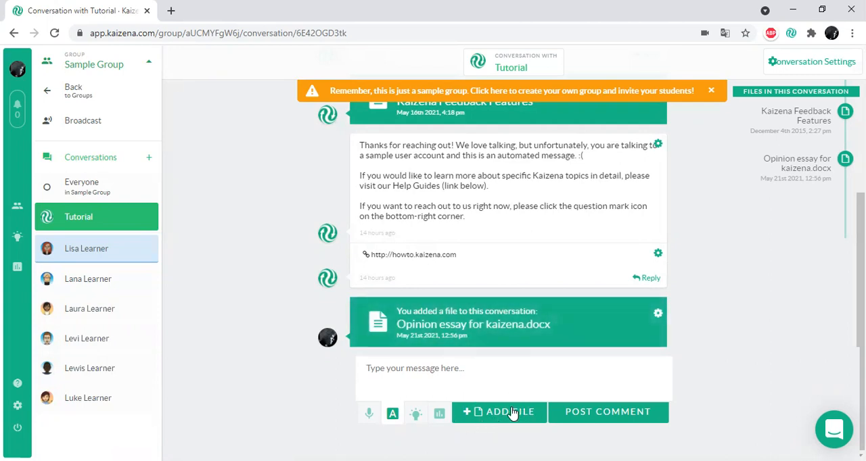
{"action": "left_click", "coordinate": [493, 327]}
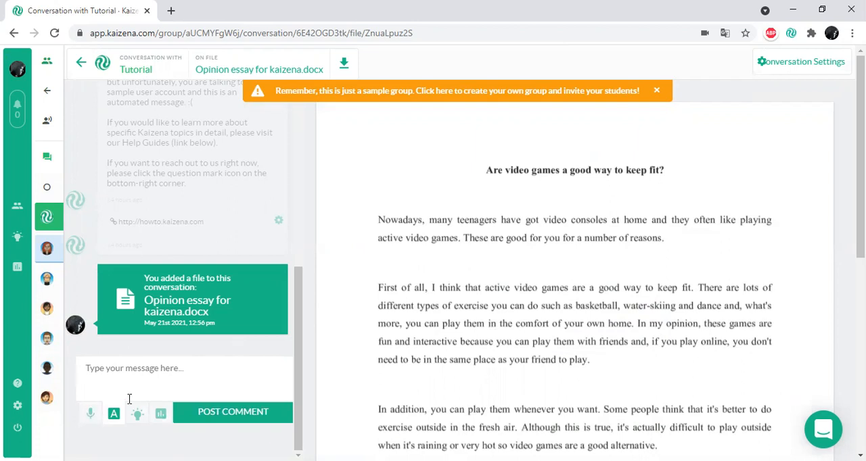
{"action": "left_click", "coordinate": [90, 413]}
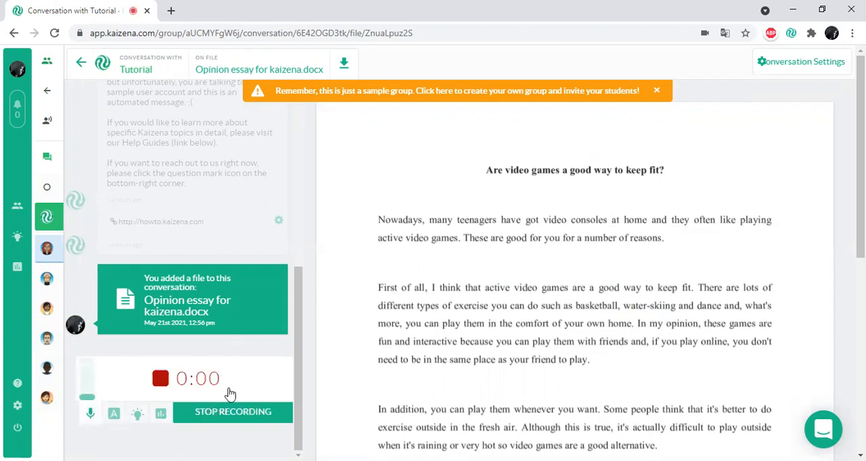
{"action": "left_click", "coordinate": [232, 411]}
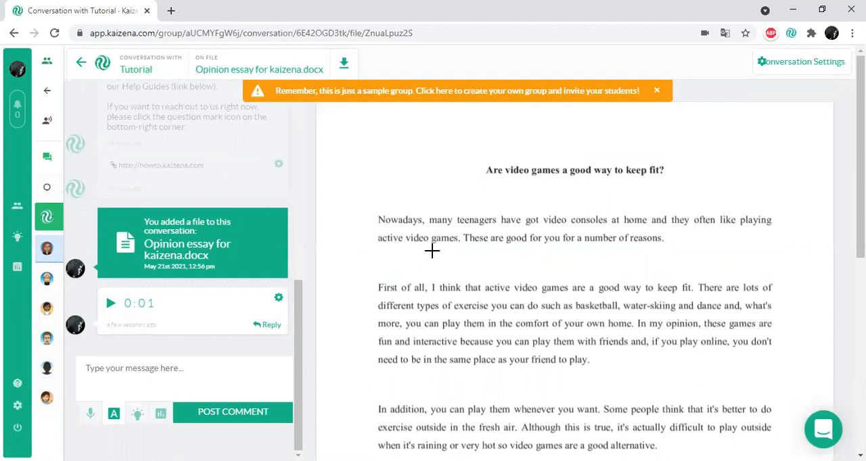
- Highlight "I believe that video games are a fun and social way to keep fit" in red and post a voice comment of about 16 seconds
{"action": "scroll", "coordinate": [636, 247], "scroll_direction": "down", "scroll_amount": 3}
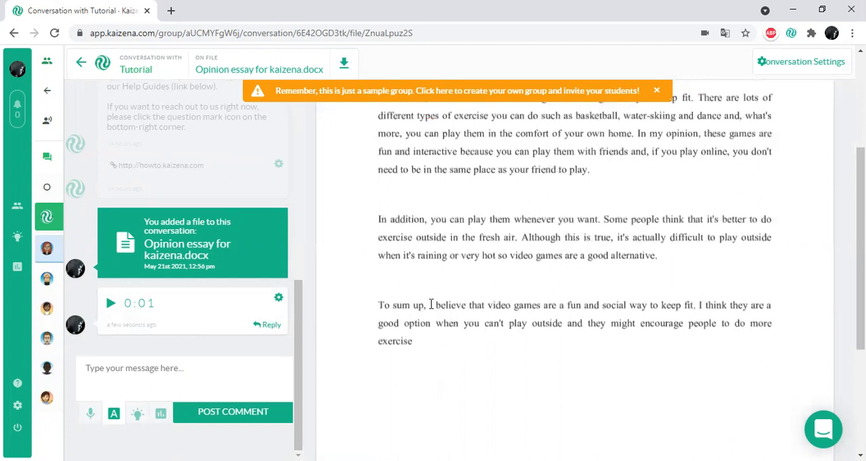
{"action": "left_click_drag", "start_coordinate": [429, 305], "coordinate": [694, 306]}
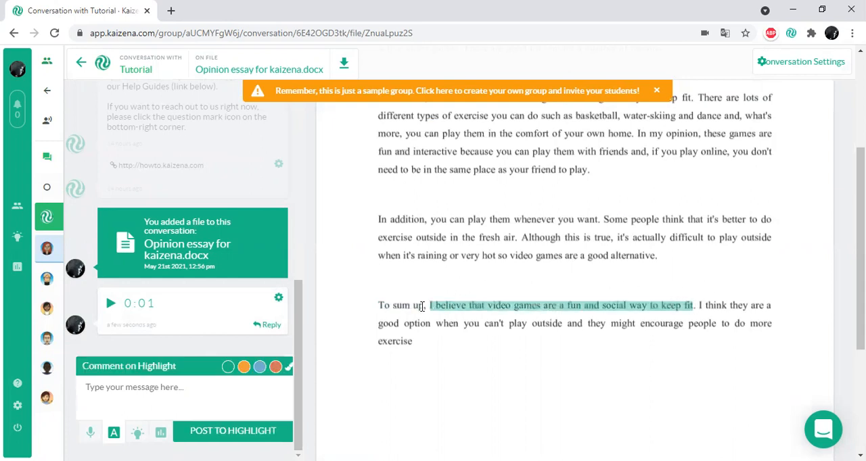
{"action": "left_click", "coordinate": [275, 366]}
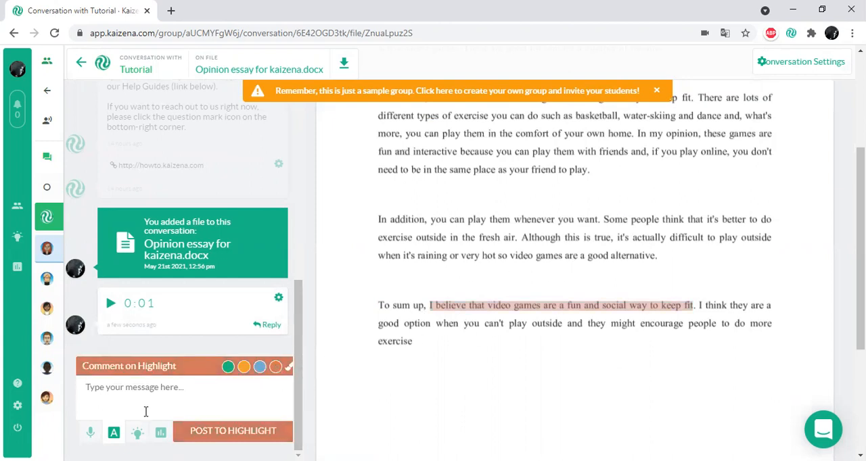
{"action": "left_click", "coordinate": [88, 434]}
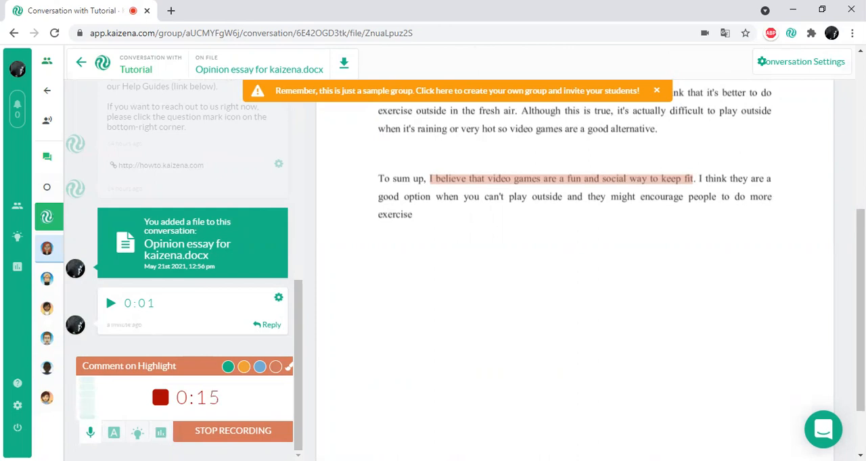
{"action": "left_click", "coordinate": [218, 436]}
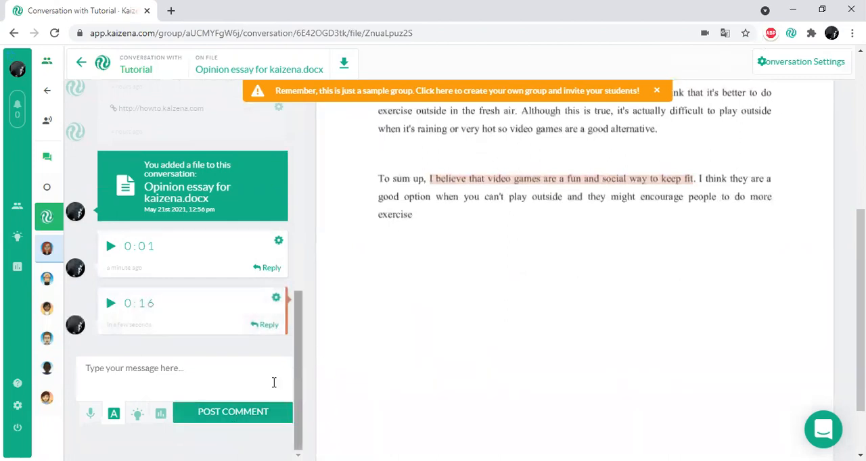
- Open the comment attached to the red highlight and play back its voice recording
{"action": "left_click", "coordinate": [450, 182]}
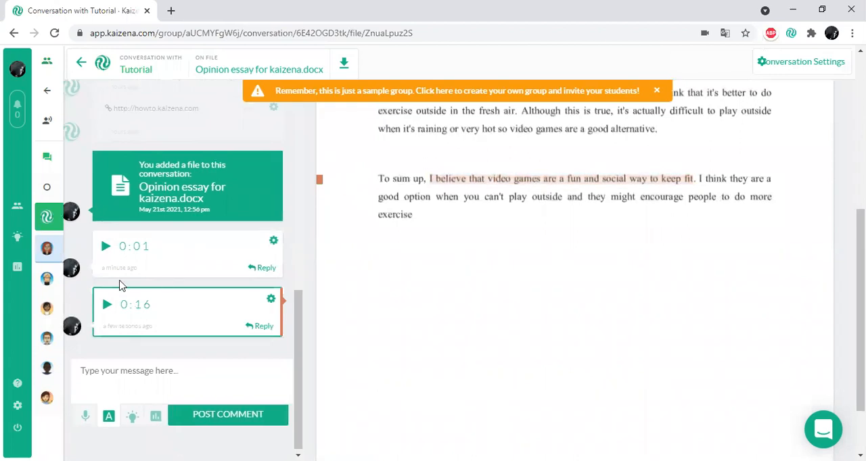
{"action": "left_click", "coordinate": [107, 306]}
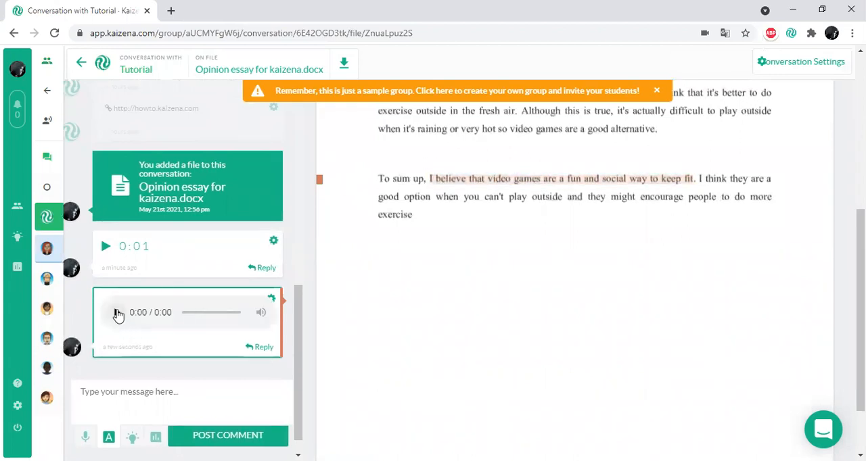
{"action": "left_click", "coordinate": [117, 315]}
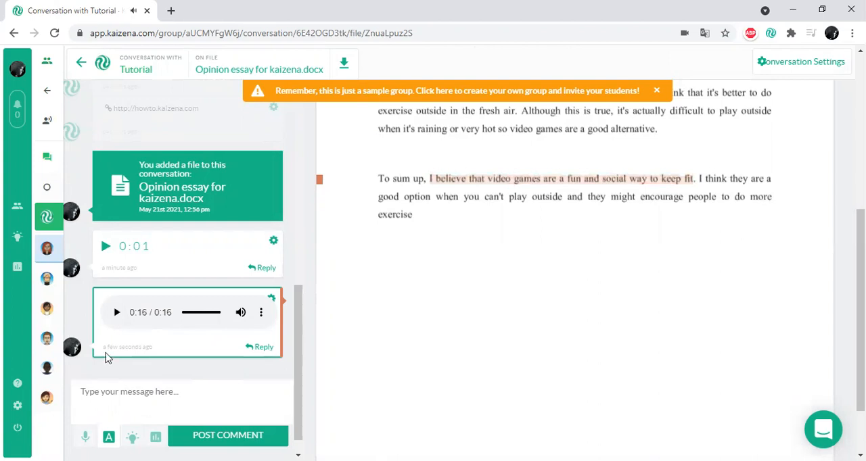
- Highlight "Some people think that it's better to do" in orange and post a voice comment of about 18 seconds on it
{"action": "scroll", "coordinate": [619, 322], "scroll_direction": "up", "scroll_amount": 3}
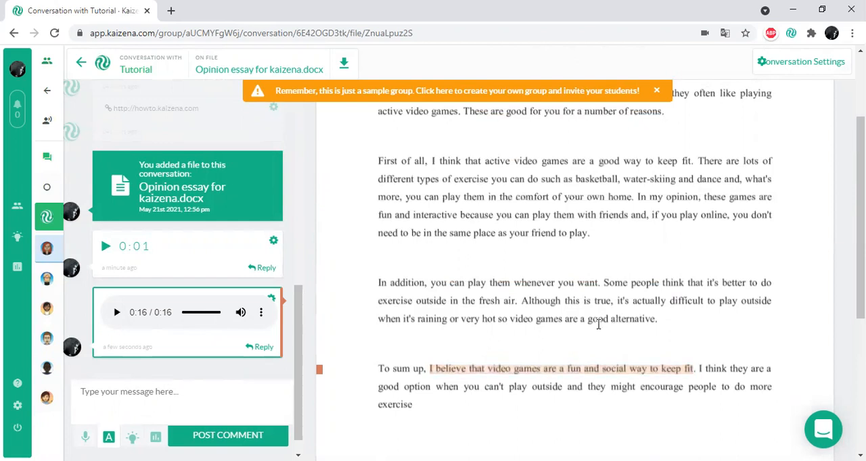
{"action": "left_click_drag", "start_coordinate": [605, 280], "coordinate": [771, 289]}
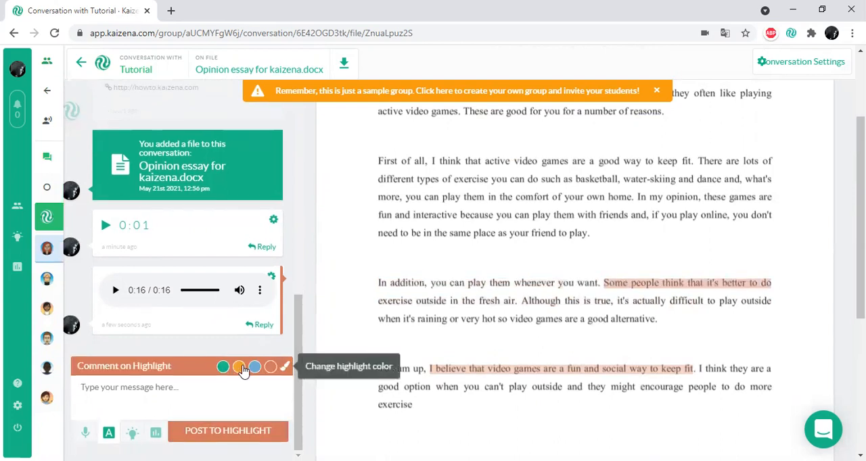
{"action": "scroll", "coordinate": [398, 316], "scroll_direction": "down", "scroll_amount": 1}
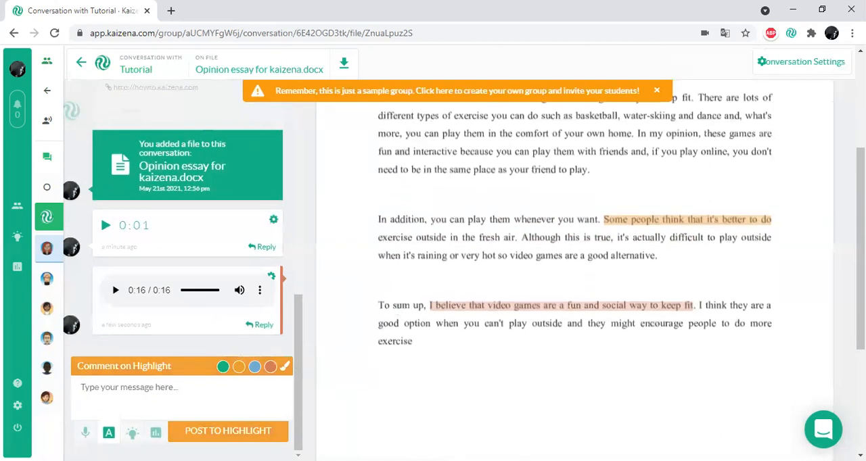
{"action": "left_click", "coordinate": [86, 438]}
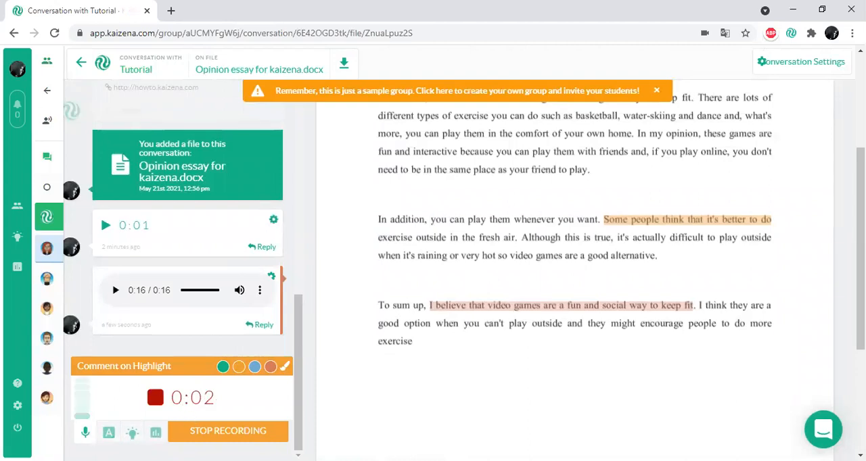
{"action": "left_click", "coordinate": [211, 437]}
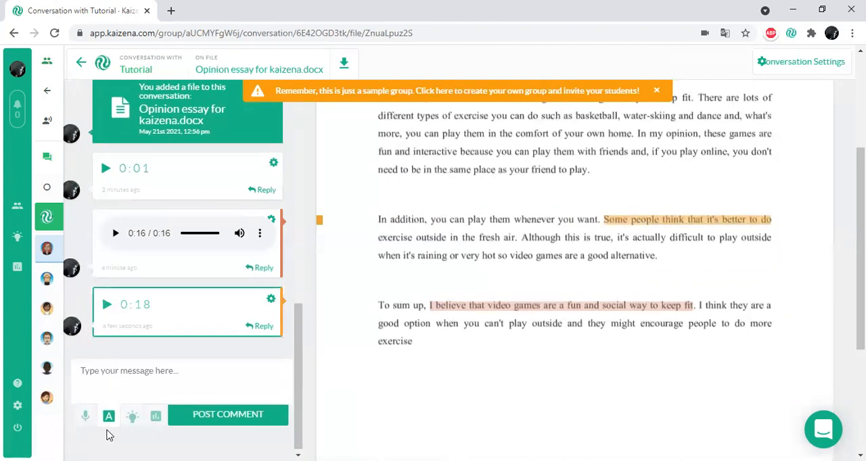
- Play back part of the voice comment on the orange highlight, skipping ahead before pausing it
{"action": "left_click", "coordinate": [105, 311]}
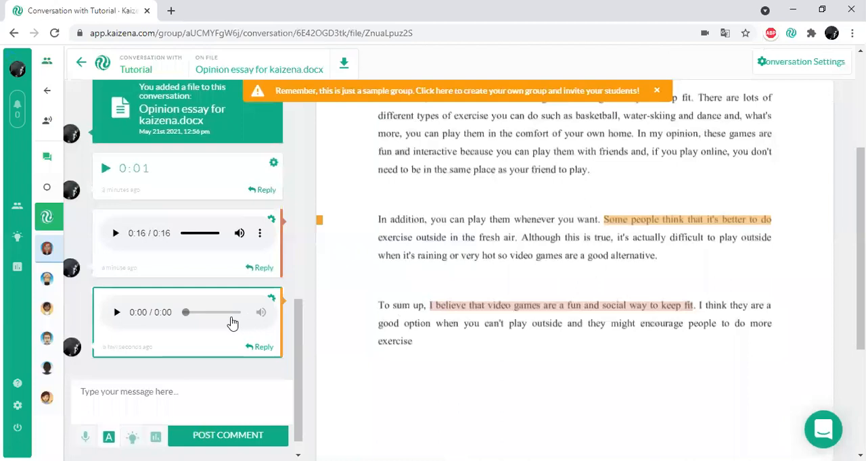
{"action": "left_click", "coordinate": [120, 315]}
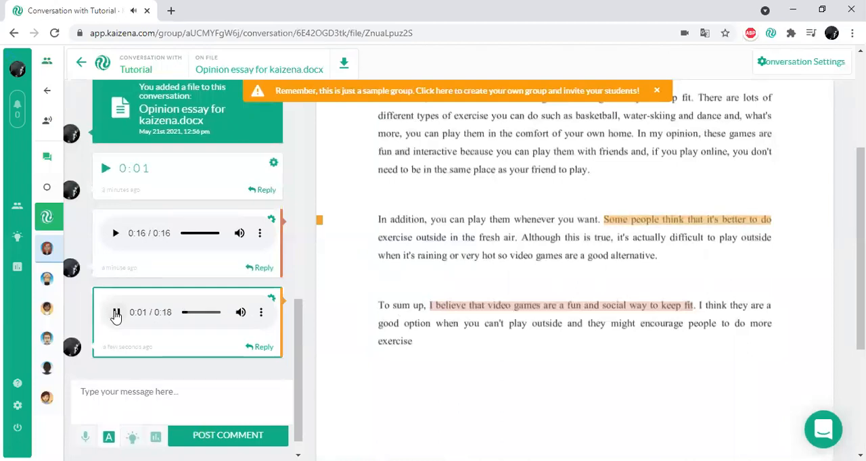
{"action": "left_click", "coordinate": [200, 316]}
{"action": "left_click", "coordinate": [115, 312]}
- Highlight "First of all" at the start of the essay's second paragraph in green
{"action": "scroll", "coordinate": [406, 313], "scroll_direction": "up", "scroll_amount": 1}
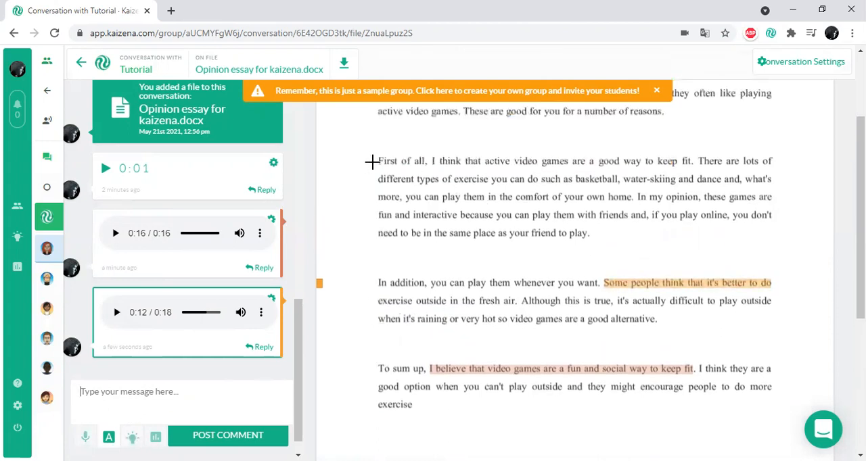
{"action": "left_click_drag", "start_coordinate": [376, 161], "coordinate": [425, 161]}
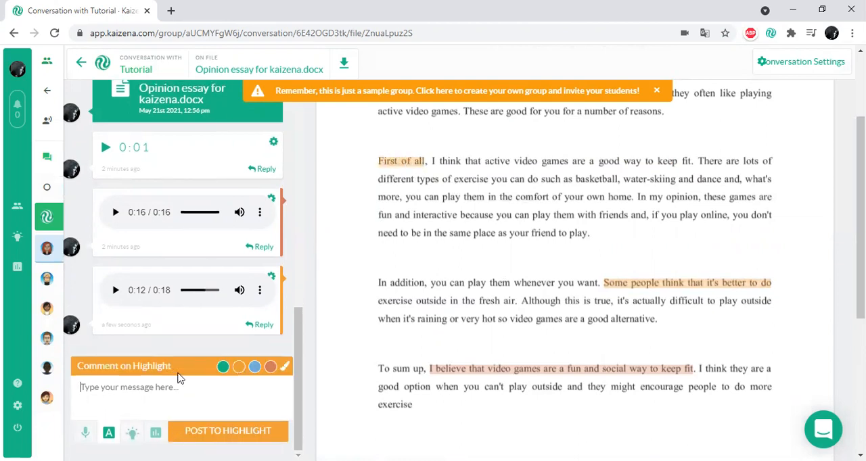
{"action": "left_click", "coordinate": [222, 366]}
- Post the text comment "your transitions are really good. Keep up the good work" to the green highlight and view it from the essay
{"action": "left_click", "coordinate": [115, 402]}
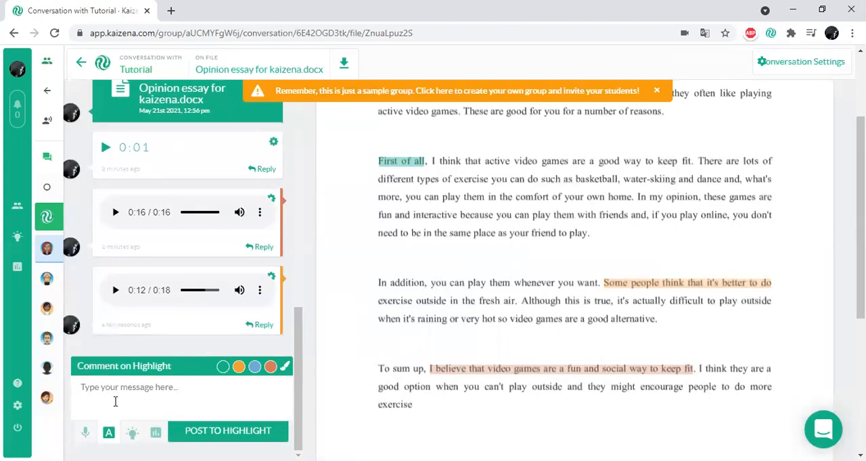
{"action": "type", "text": "your transit"}
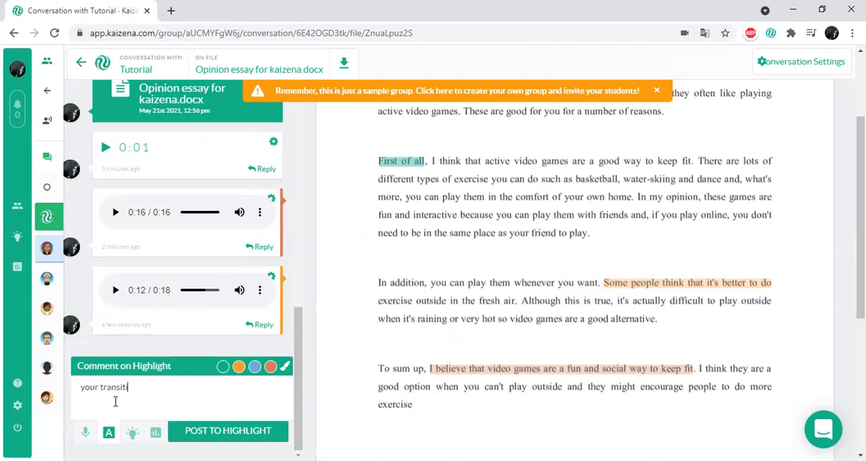
{"action": "type", "text": "w"}
{"action": "type", "text": "are really good. Keep up the f"}
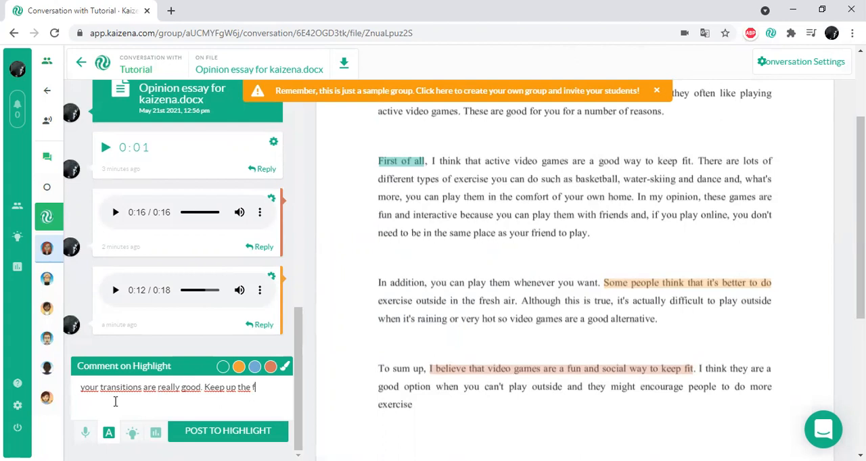
{"action": "type", "text": "ork"}
{"action": "left_click", "coordinate": [251, 434]}
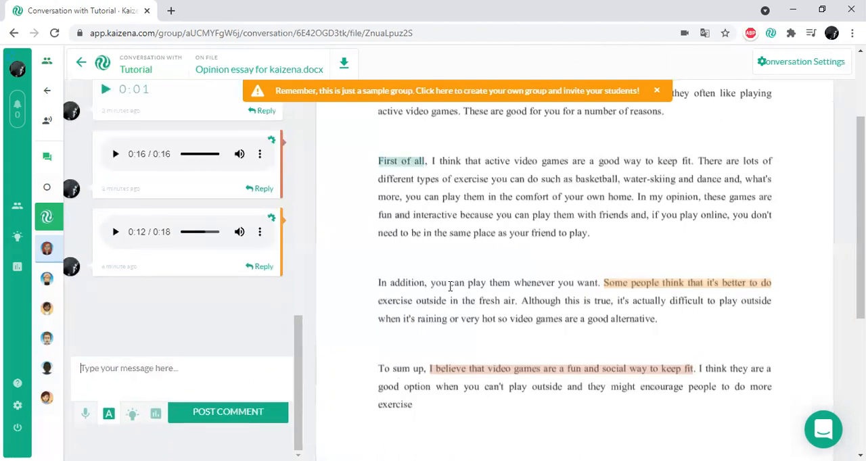
{"action": "left_click", "coordinate": [404, 167]}
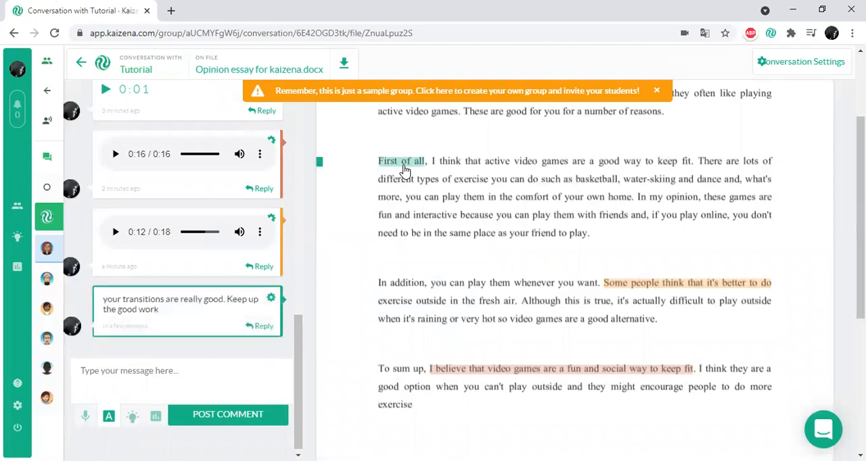
{"action": "left_click_drag", "start_coordinate": [118, 312], "coordinate": [151, 302]}
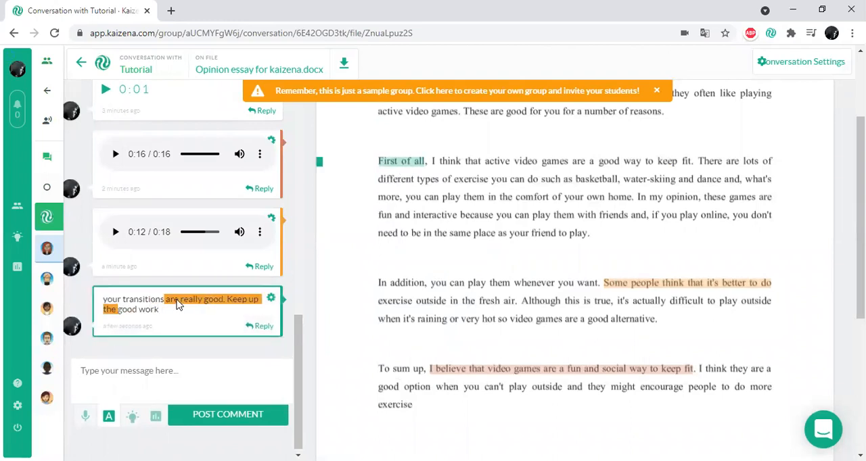
- Highlight "These are good for you for a number of reasons" in green and add the "Thesis statement" lesson to it
{"action": "left_click", "coordinate": [133, 416]}
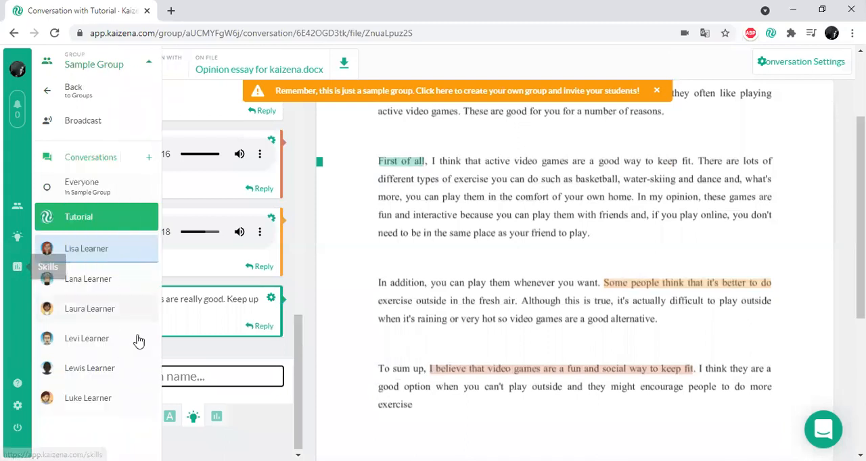
{"action": "mouse_move", "coordinate": [8, 271]}
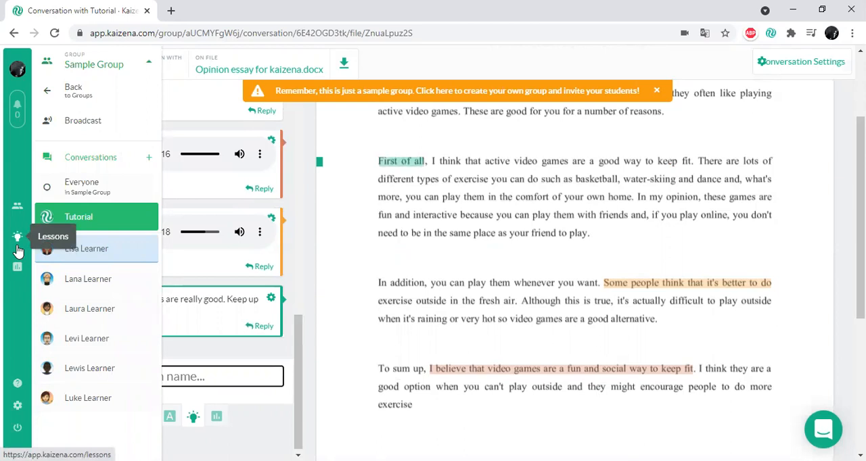
{"action": "scroll", "coordinate": [462, 245], "scroll_direction": "up", "scroll_amount": 2}
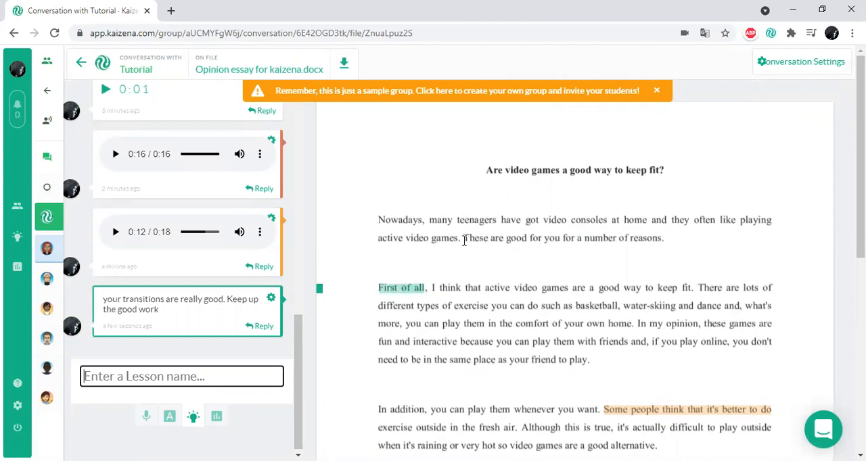
{"action": "left_click_drag", "start_coordinate": [462, 238], "coordinate": [652, 244]}
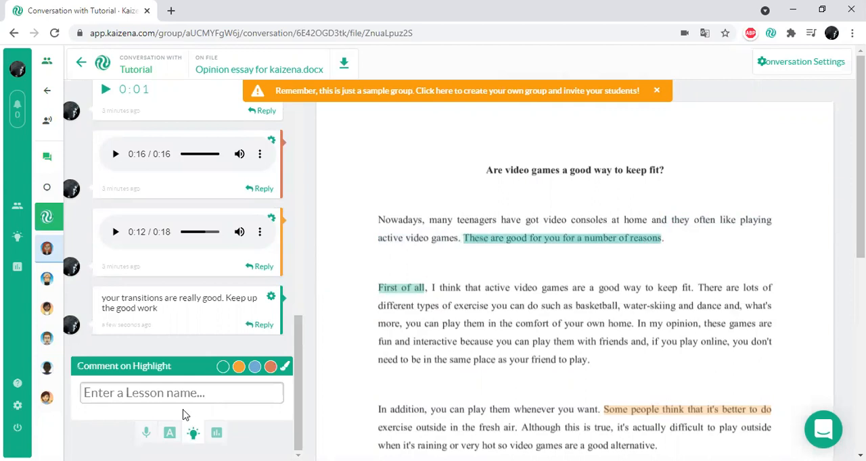
{"action": "left_click", "coordinate": [171, 395]}
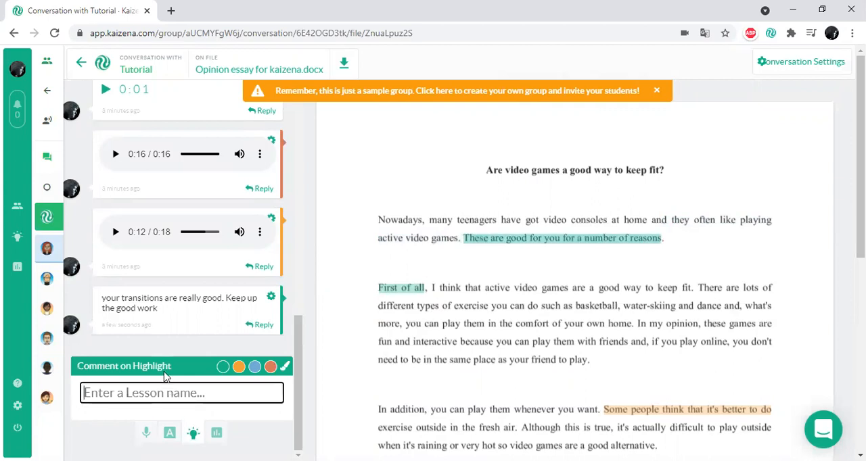
{"action": "type", "text": "the"}
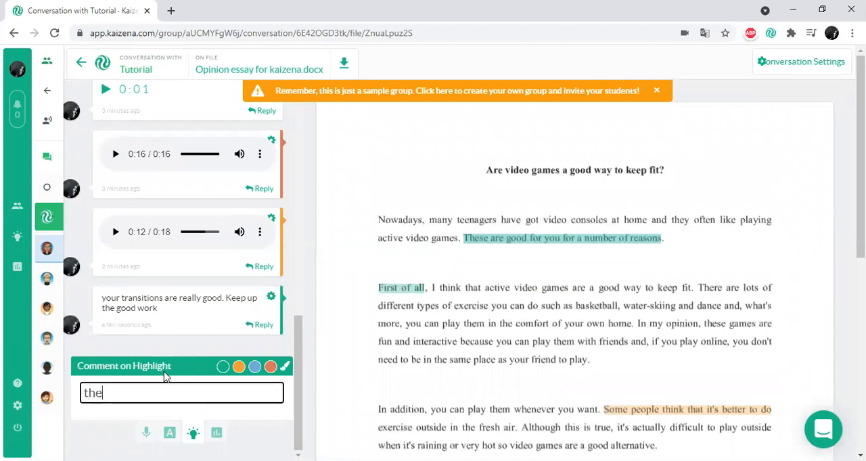
{"action": "type", "text": "sis statement"}
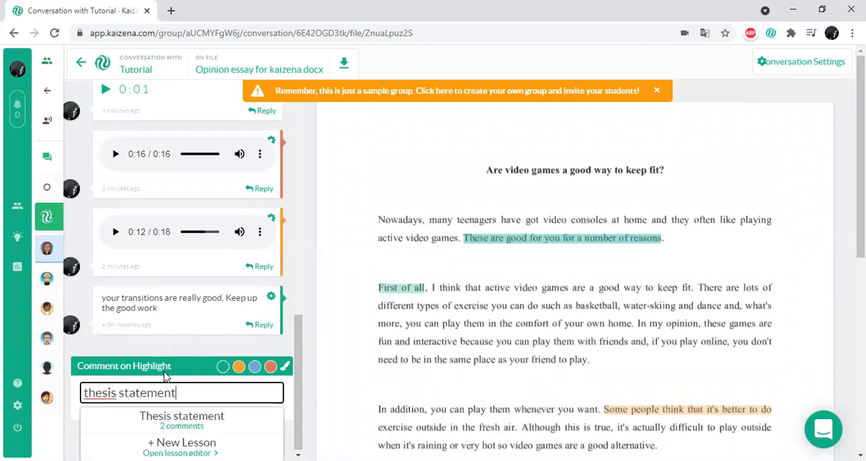
{"action": "left_click", "coordinate": [200, 416]}
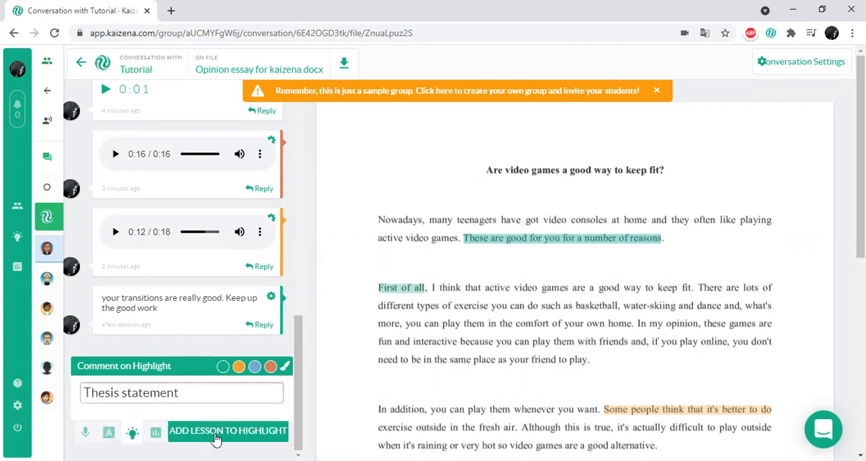
{"action": "left_click", "coordinate": [215, 438]}
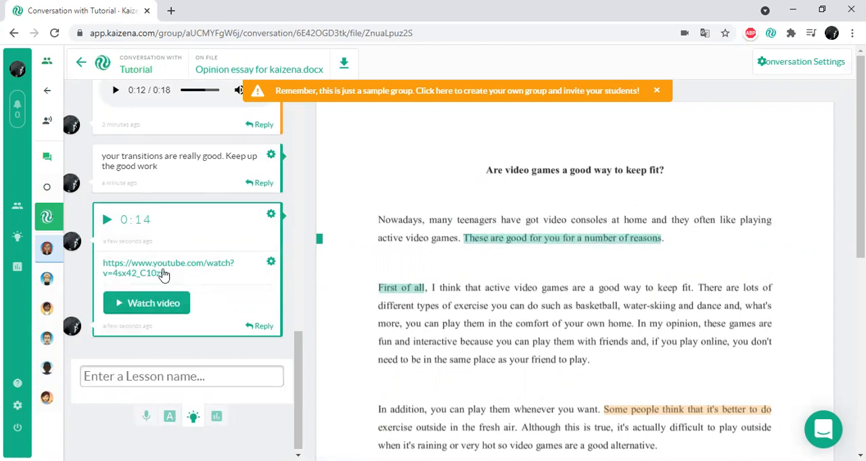
- Play part of the Thesis statement lesson's voice comment, view its linked YouTube video, and return to the essay
{"action": "left_click", "coordinate": [107, 220]}
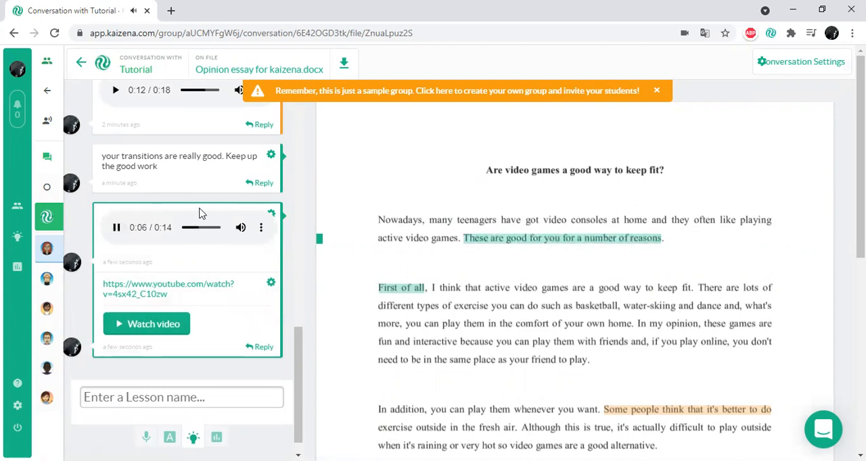
{"action": "left_click", "coordinate": [117, 227]}
{"action": "left_click", "coordinate": [152, 291]}
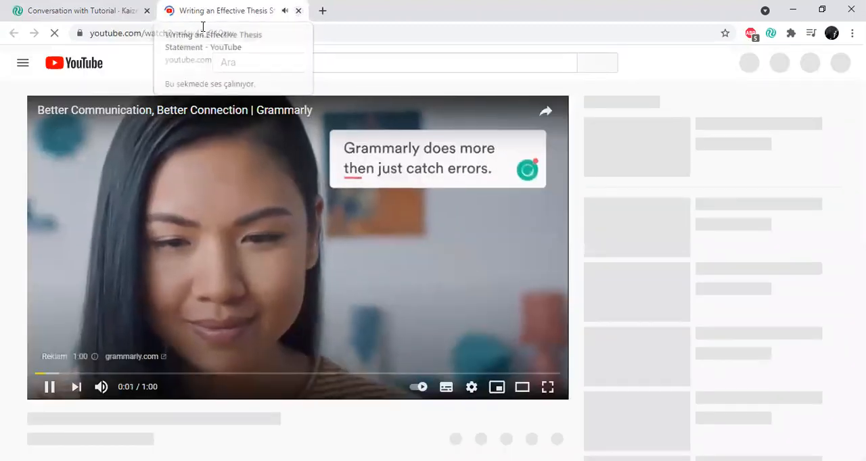
{"action": "middle_click", "coordinate": [195, 10]}
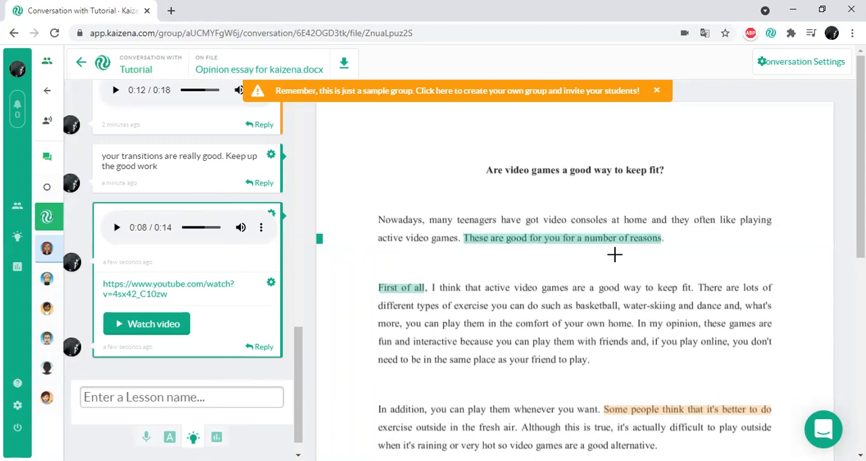
- Highlight the blank area just below the essay's last paragraph in green
{"action": "scroll", "coordinate": [615, 253], "scroll_direction": "down", "scroll_amount": 6}
{"action": "scroll", "coordinate": [541, 258], "scroll_direction": "up", "scroll_amount": 4}
{"action": "scroll", "coordinate": [542, 258], "scroll_direction": "down", "scroll_amount": 3}
{"action": "scroll", "coordinate": [514, 338], "scroll_direction": "up", "scroll_amount": 1}
{"action": "left_click_drag", "start_coordinate": [444, 207], "coordinate": [699, 227]}
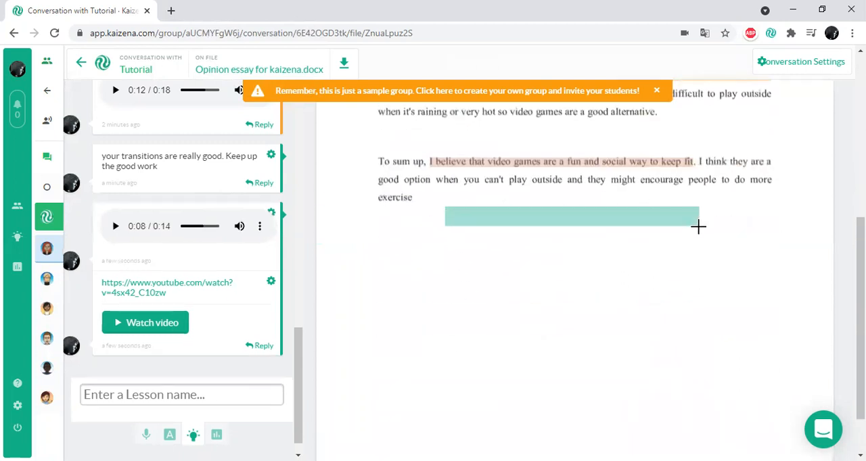
- Add the existing "Essay format" lesson to the new green highlight below the essay
{"action": "left_click", "coordinate": [109, 400]}
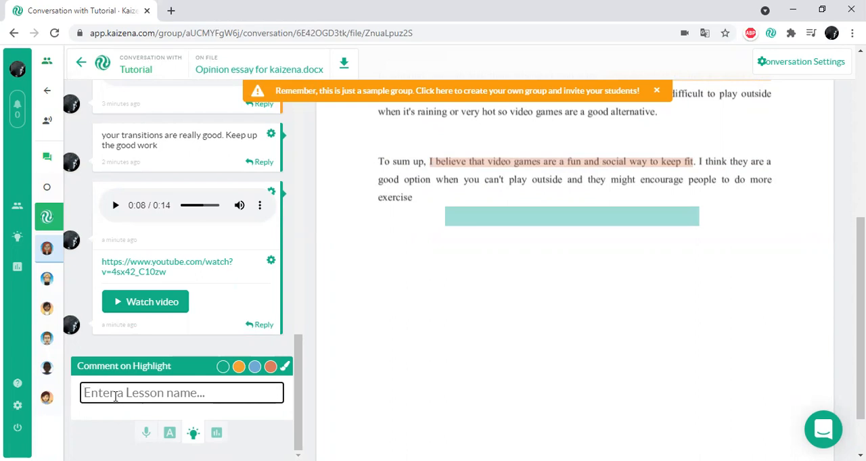
{"action": "type", "text": "essayf"}
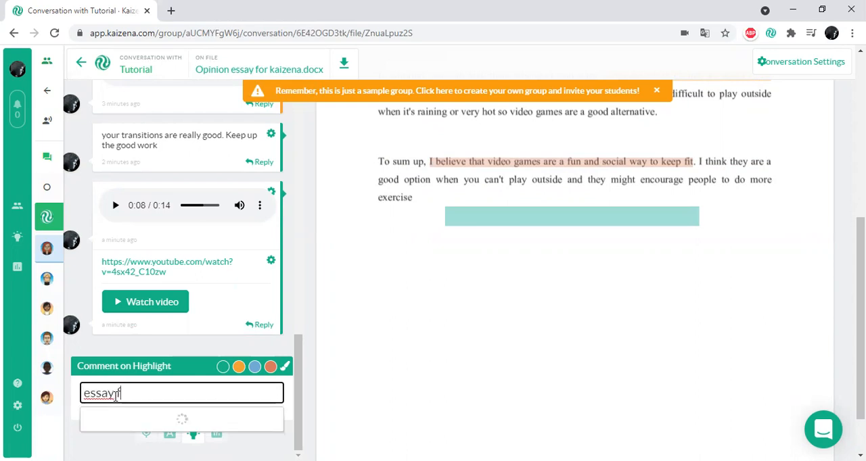
{"action": "type", "text": "ormat"}
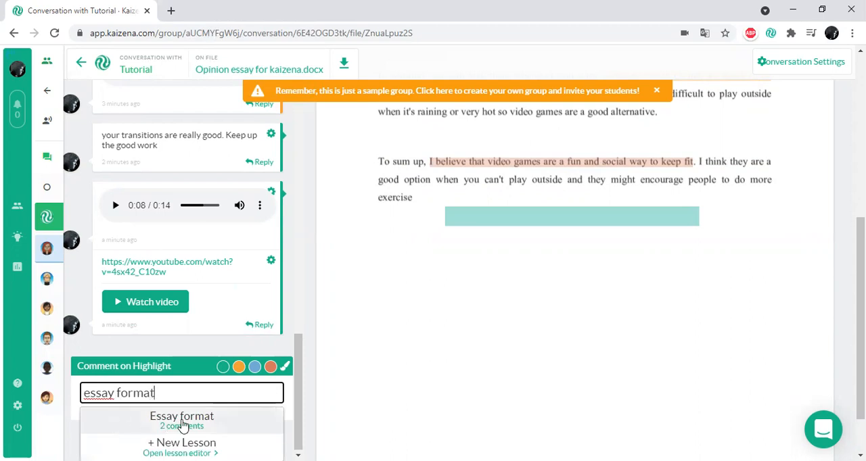
{"action": "left_click", "coordinate": [174, 423]}
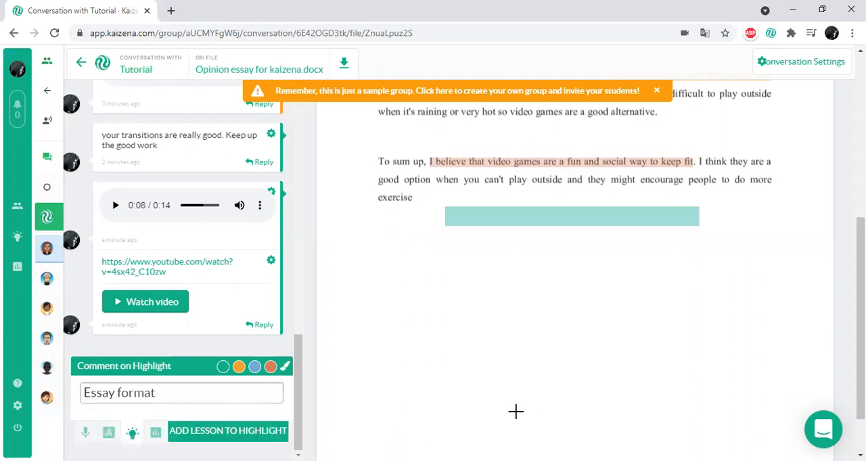
{"action": "left_click", "coordinate": [230, 433]}
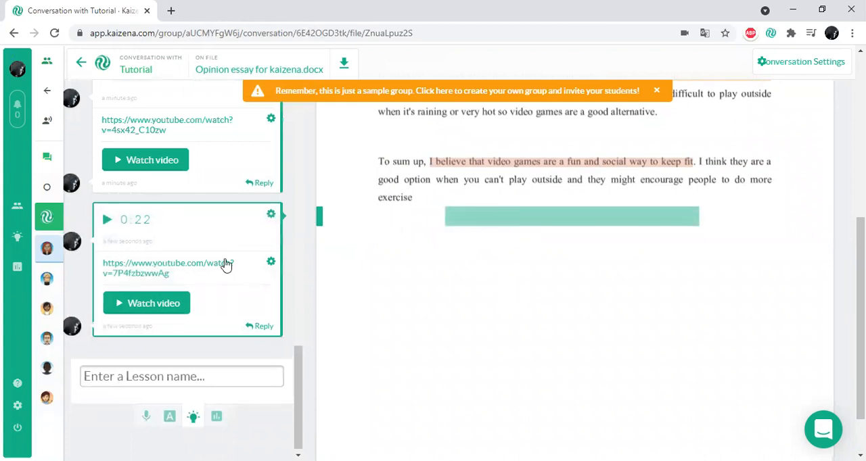
- Play the Essay format lesson's voice comment while looking through the highlighted essay
{"action": "left_click", "coordinate": [106, 225]}
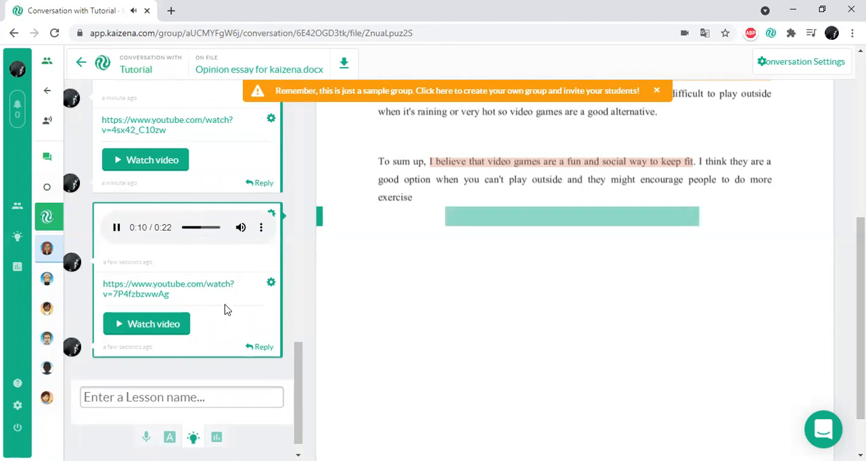
{"action": "scroll", "coordinate": [448, 270], "scroll_direction": "up", "scroll_amount": 4}
{"action": "scroll", "coordinate": [447, 270], "scroll_direction": "down", "scroll_amount": 2}
{"action": "scroll", "coordinate": [447, 271], "scroll_direction": "up", "scroll_amount": 3}
{"action": "scroll", "coordinate": [447, 271], "scroll_direction": "down", "scroll_amount": 2}
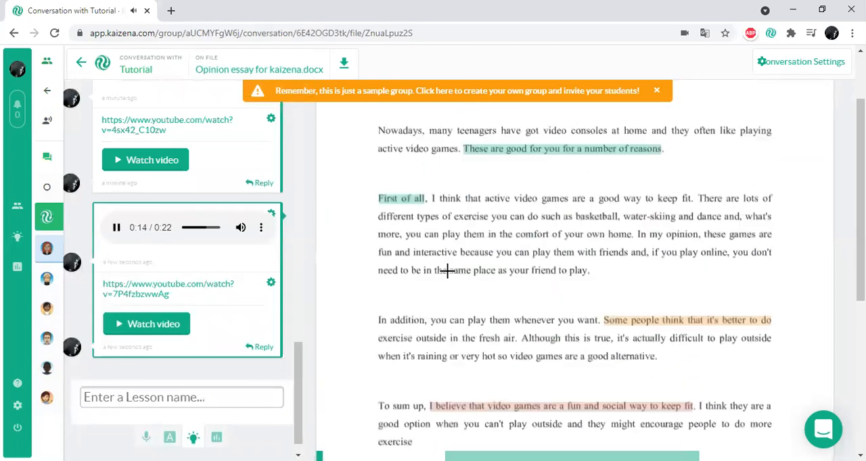
{"action": "scroll", "coordinate": [447, 270], "scroll_direction": "down", "scroll_amount": 1}
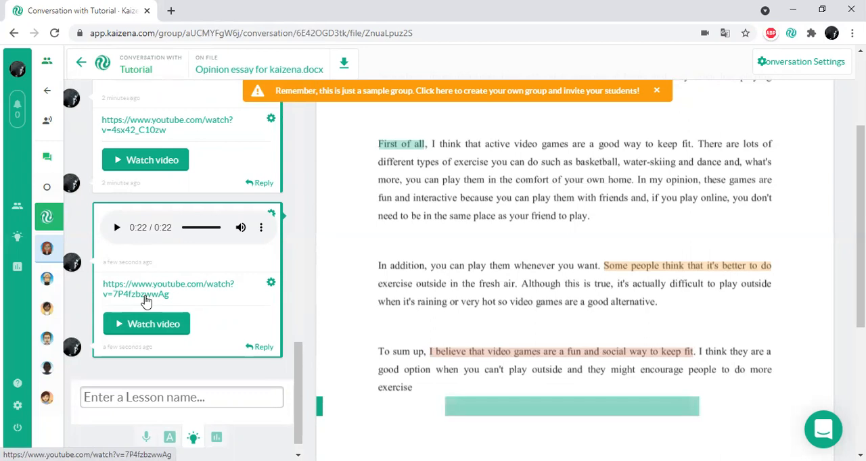
- Switch to skill feedback and highlight "These are good for you for a number of reasons" in orange
{"action": "scroll", "coordinate": [189, 359], "scroll_direction": "down", "scroll_amount": 1}
{"action": "left_click", "coordinate": [223, 421]}
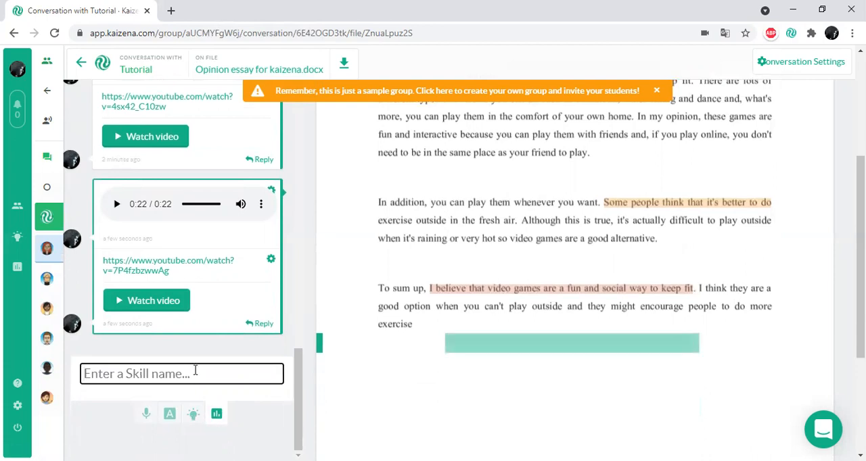
{"action": "left_click_drag", "start_coordinate": [861, 338], "coordinate": [861, 247]}
{"action": "left_click", "coordinate": [607, 256]}
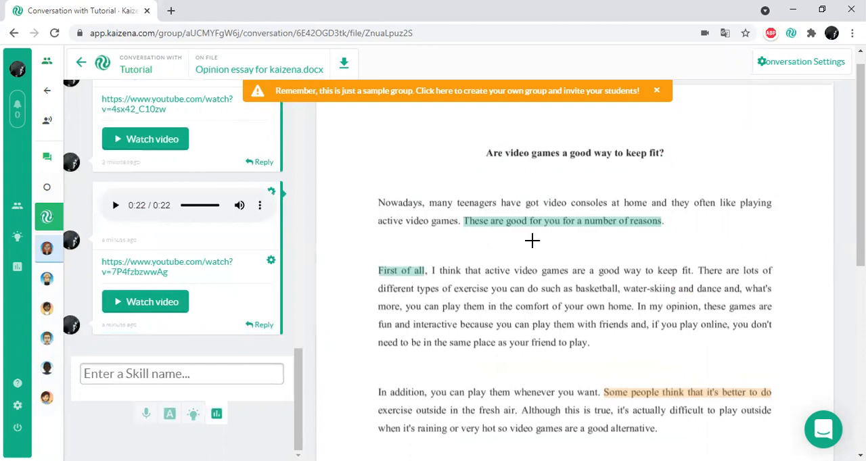
{"action": "left_click", "coordinate": [114, 376]}
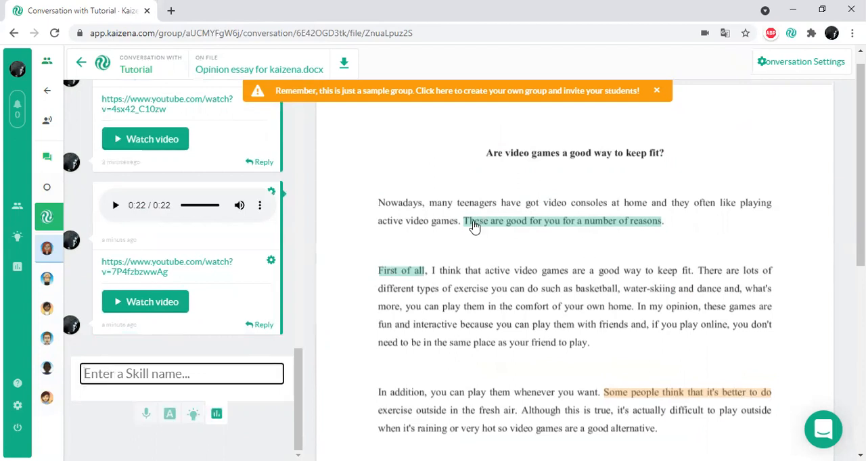
{"action": "left_click_drag", "start_coordinate": [463, 223], "coordinate": [661, 228]}
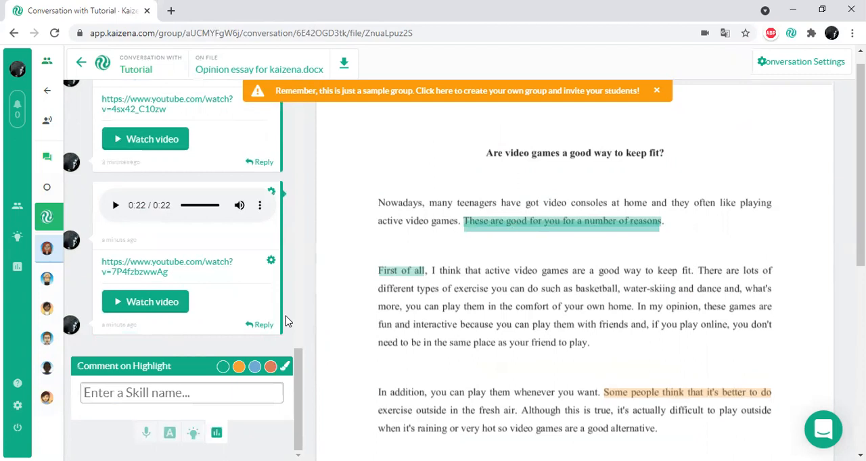
{"action": "left_click", "coordinate": [239, 372]}
- Add the "Thesis statement" skill to the orange highlight, rated at level four of four
{"action": "left_click", "coordinate": [146, 401]}
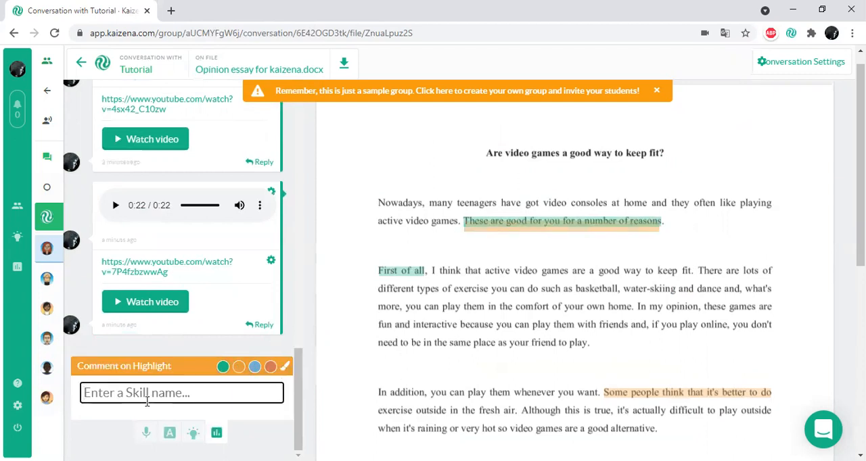
{"action": "type", "text": "thesis s"}
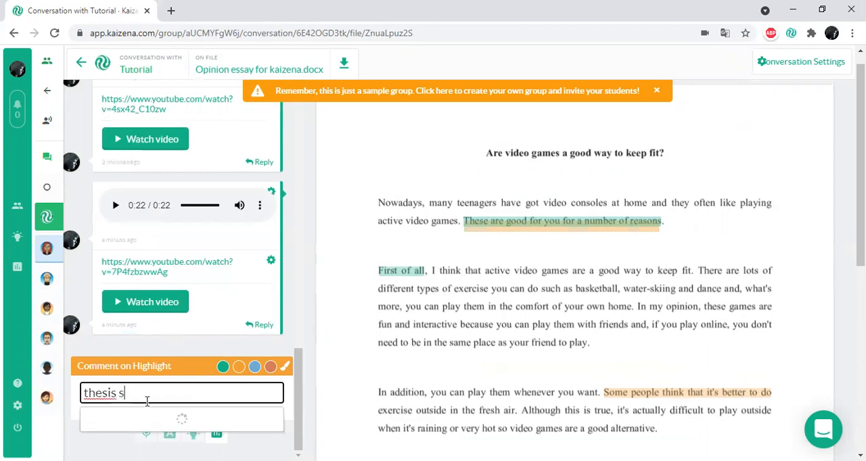
{"action": "type", "text": "tat"}
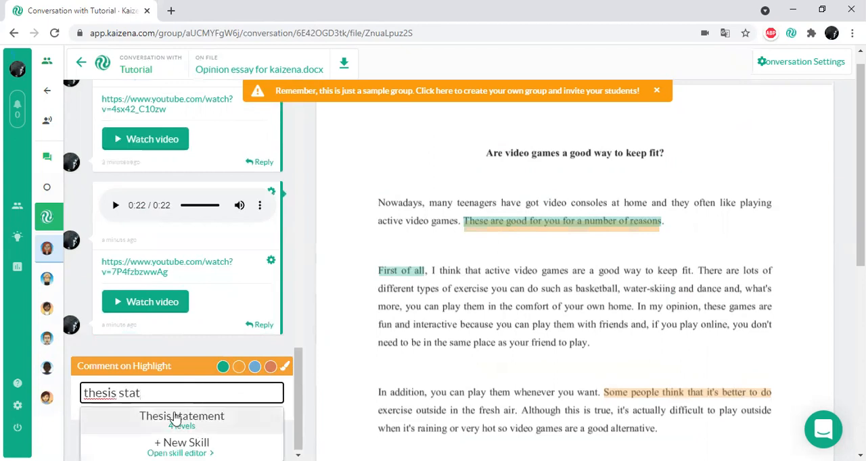
{"action": "left_click", "coordinate": [176, 415]}
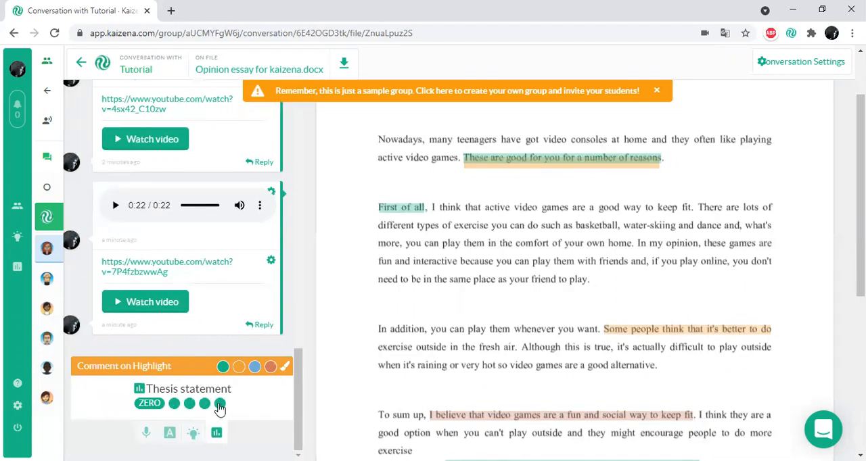
{"action": "left_click", "coordinate": [220, 406]}
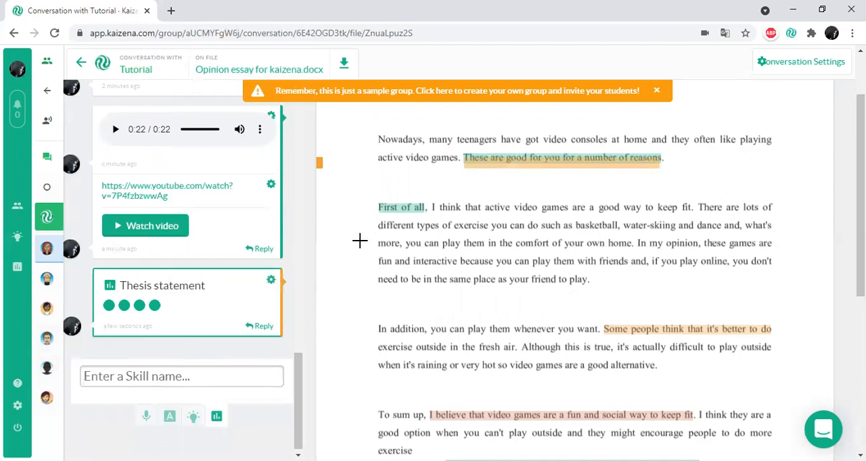
- Highlight a blank strip in orange below the green highlight at the end of the essay
{"action": "left_click", "coordinate": [195, 378]}
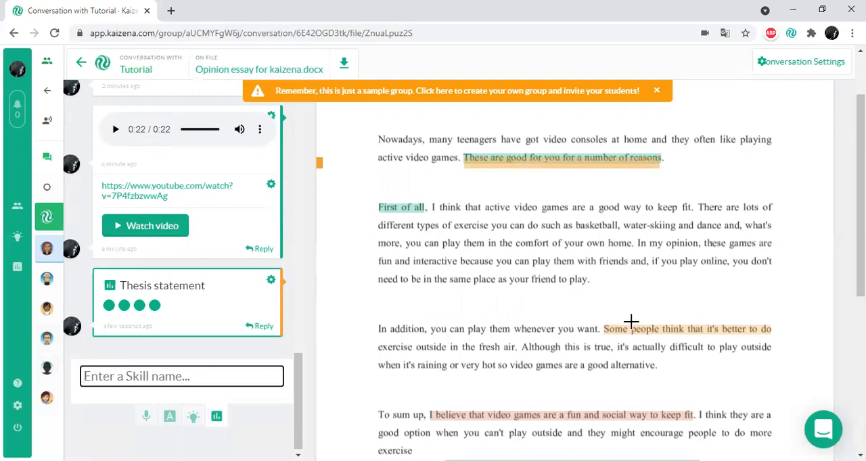
{"action": "scroll", "coordinate": [501, 282], "scroll_direction": "down", "scroll_amount": 4}
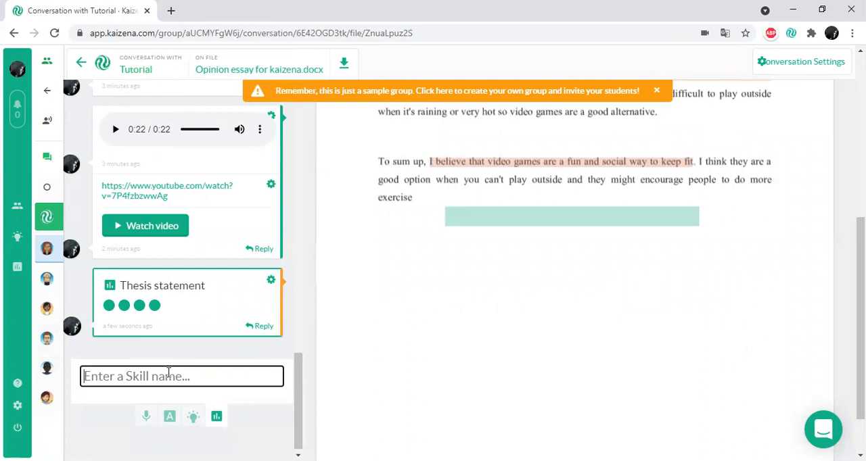
{"action": "left_click_drag", "start_coordinate": [446, 273], "coordinate": [719, 292]}
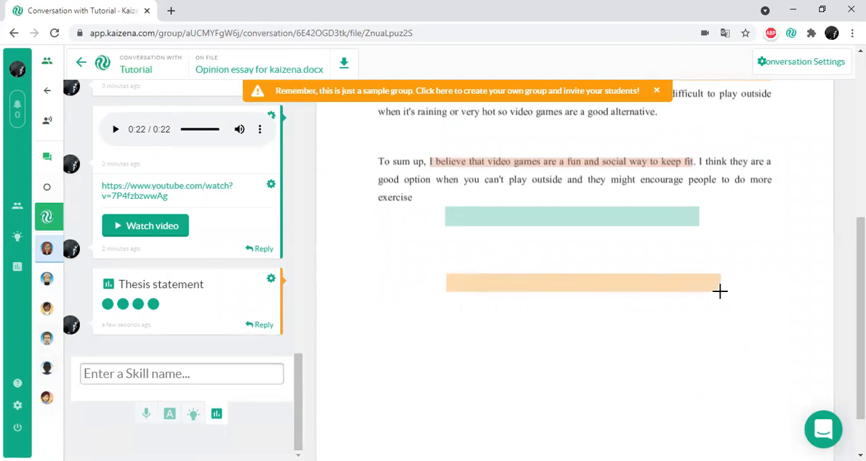
- Add the "Essay format" skill to the orange highlight below the essay, rated at level two of four
{"action": "left_click", "coordinate": [138, 391]}
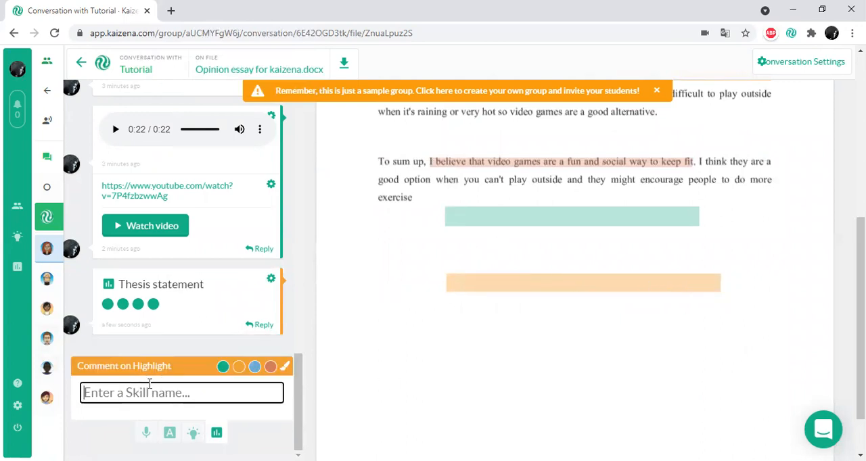
{"action": "type", "text": "essay fromat"}
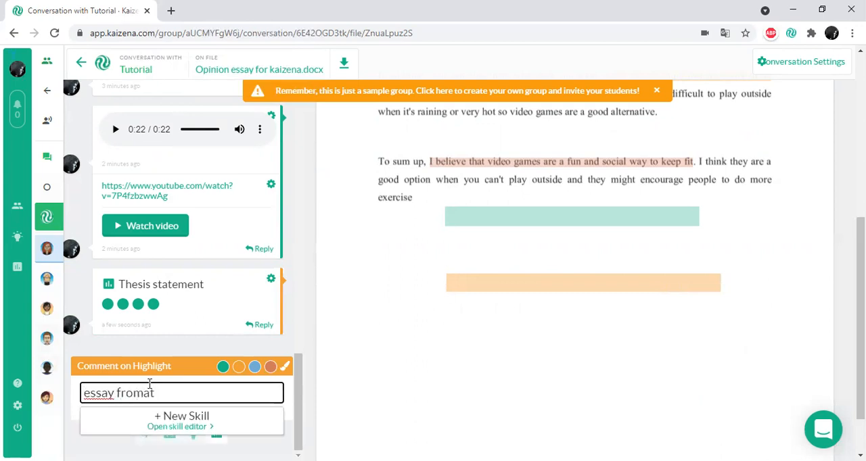
{"action": "key", "text": "BackSpace"}
{"action": "key", "text": "BackSpace"}
{"action": "type", "text": "ormat"}
{"action": "left_click", "coordinate": [152, 416]}
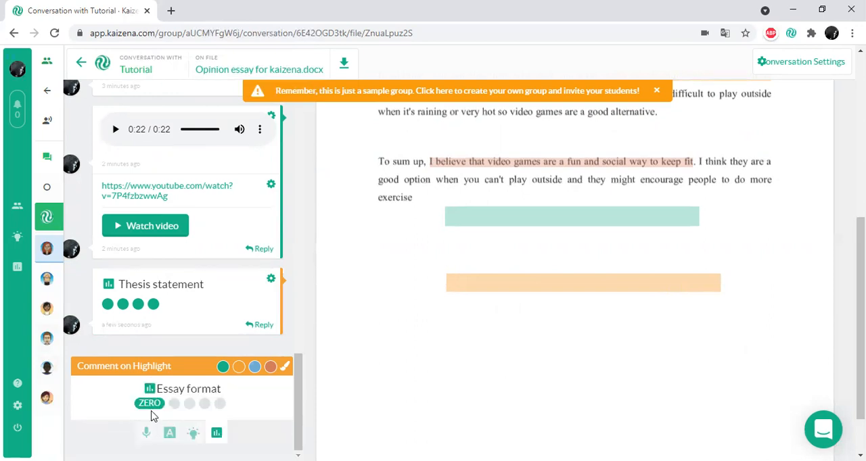
{"action": "left_click", "coordinate": [191, 406]}
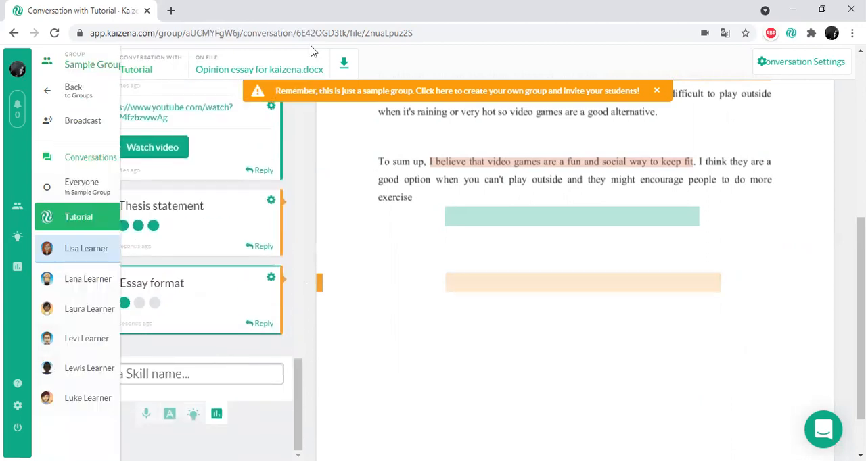
- Search for "google docs" in a new browser tab, open Google Docs and create a blank document
{"action": "left_click", "coordinate": [170, 11]}
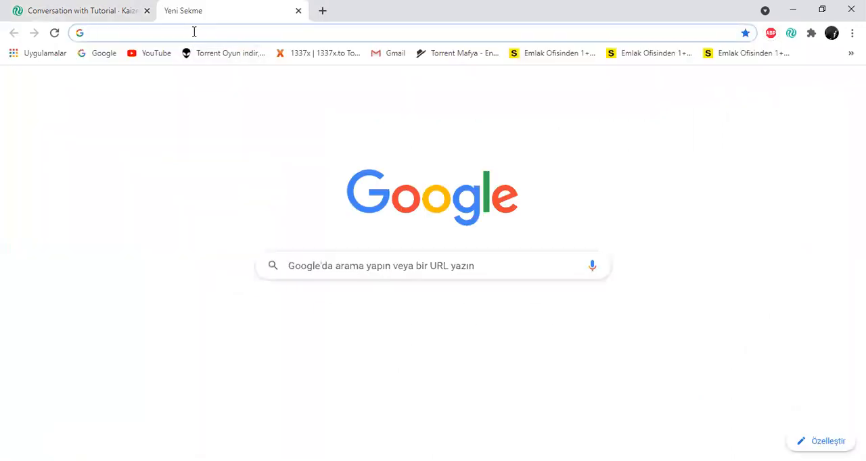
{"action": "type", "text": "google"}
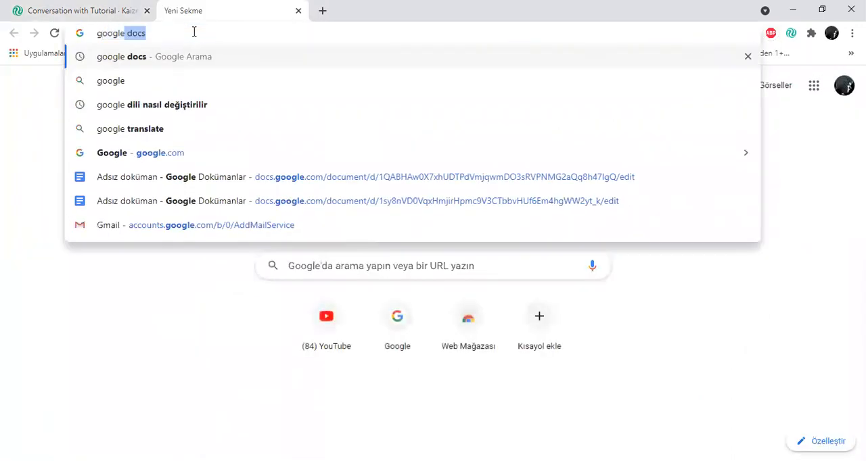
{"action": "left_click", "coordinate": [131, 56]}
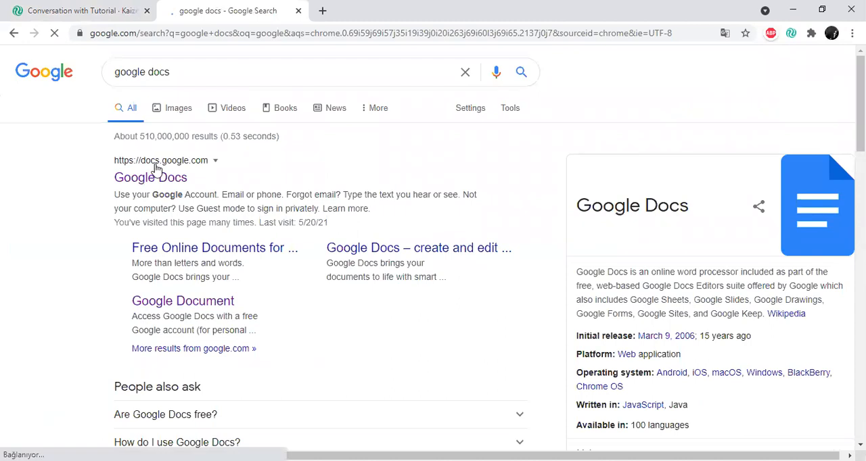
{"action": "left_click", "coordinate": [155, 177]}
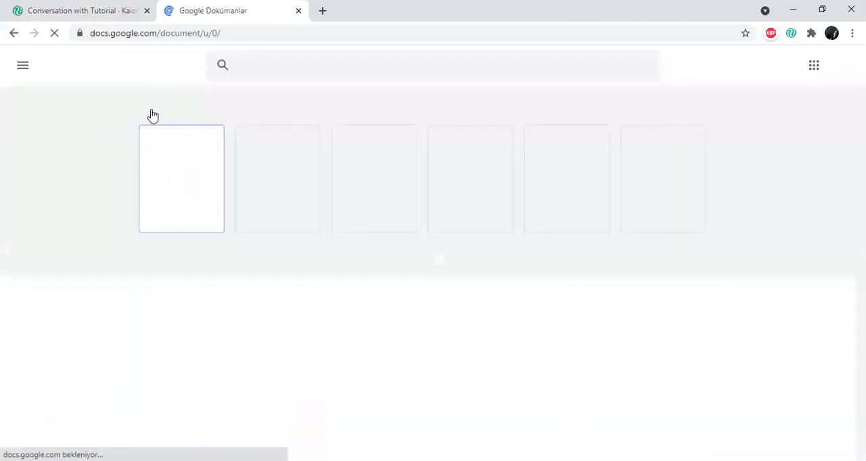
{"action": "left_click", "coordinate": [143, 163]}
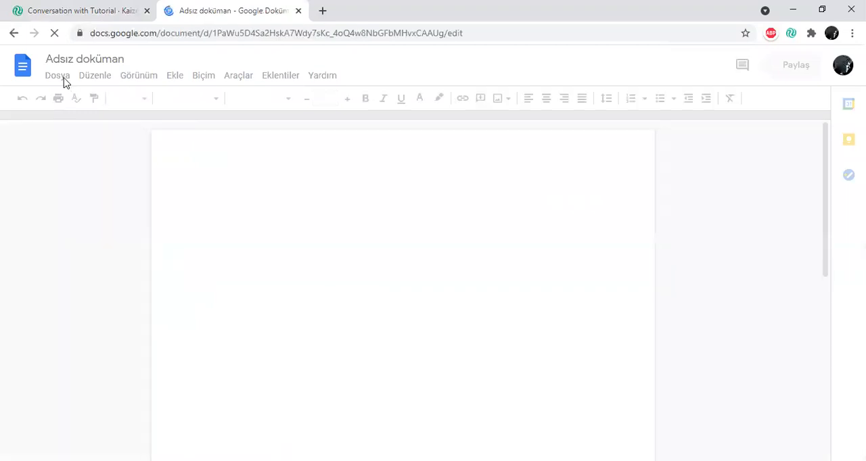
- Upload the "Opinion essay for kaizena" file from the computer and open it in Google Docs
{"action": "left_click", "coordinate": [63, 80]}
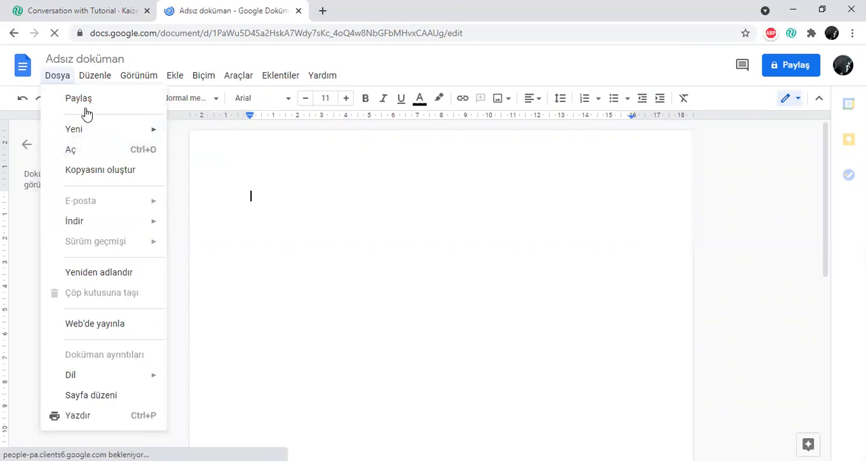
{"action": "key", "text": "ctrl+o"}
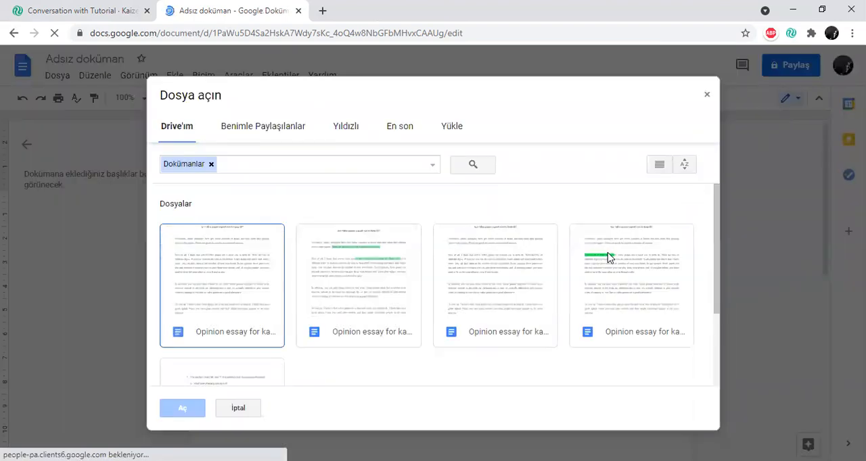
{"action": "left_click", "coordinate": [455, 129]}
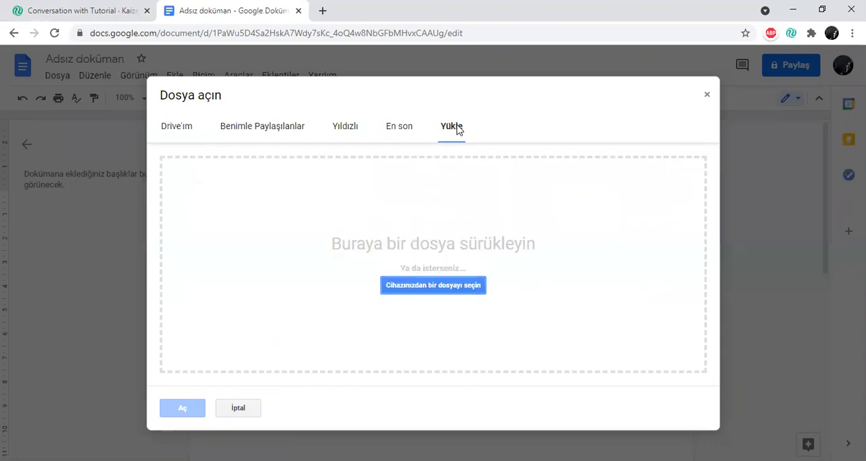
{"action": "left_click", "coordinate": [446, 286]}
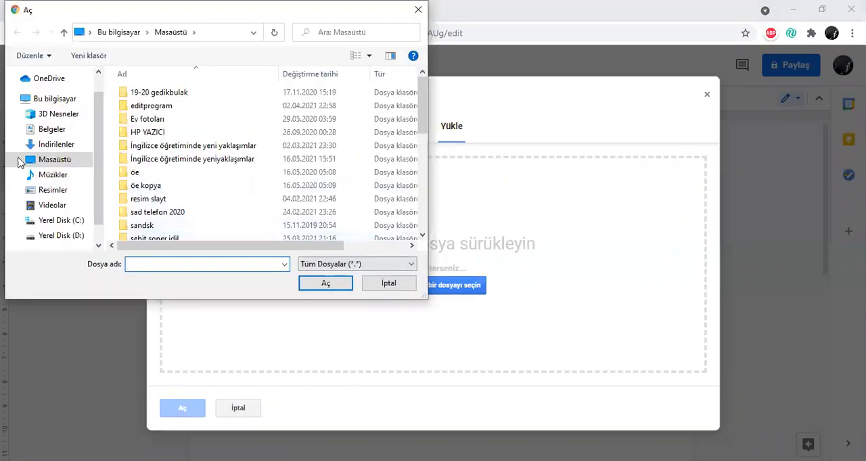
{"action": "scroll", "coordinate": [173, 224], "scroll_direction": "down", "scroll_amount": 10}
{"action": "double_click", "coordinate": [181, 166]}
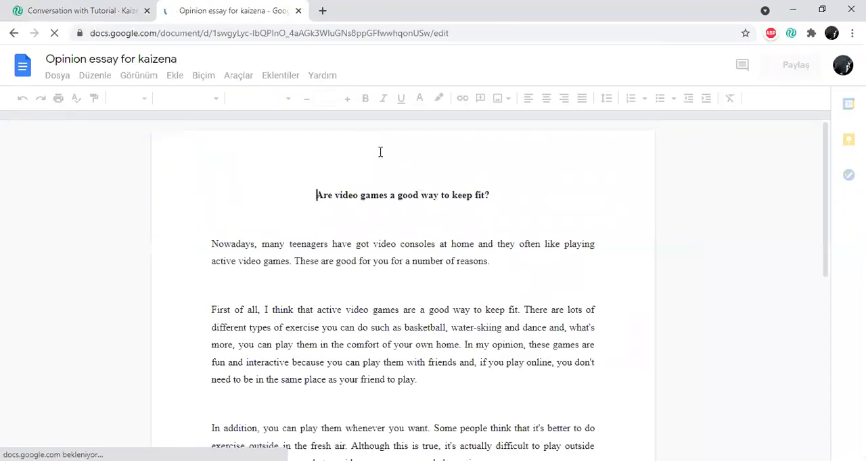
- Open the Kaizena add-on inside the opinion essay document in Google Docs
{"action": "scroll", "coordinate": [387, 214], "scroll_direction": "down", "scroll_amount": 2}
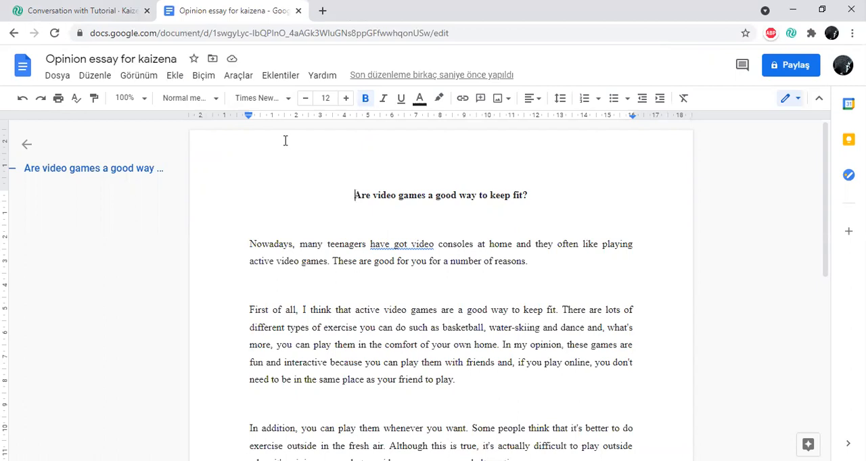
{"action": "left_click", "coordinate": [288, 80]}
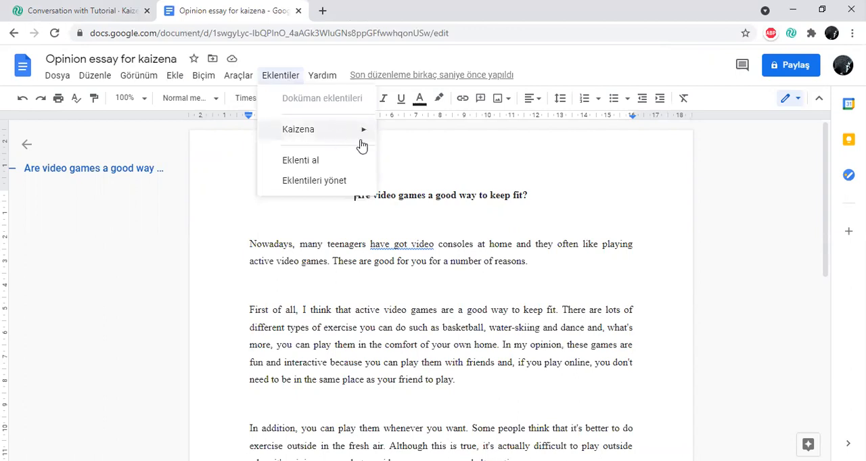
{"action": "mouse_move", "coordinate": [361, 142]}
{"action": "left_click", "coordinate": [238, 75]}
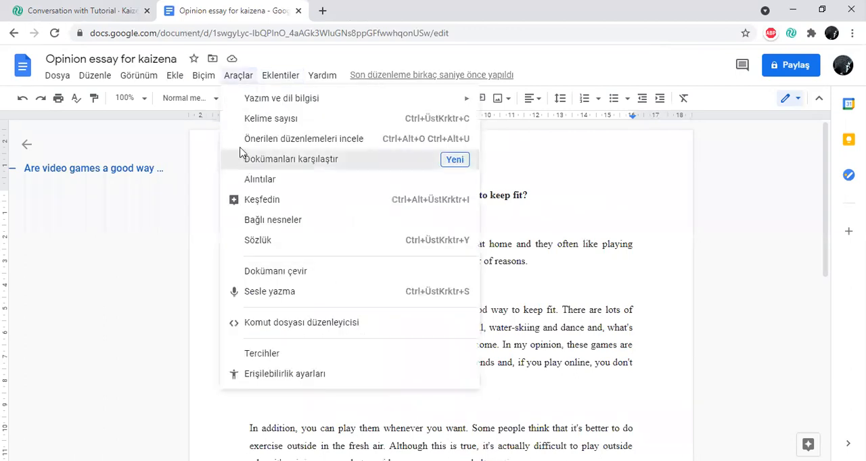
{"action": "left_click", "coordinate": [284, 160]}
{"action": "left_click", "coordinate": [584, 167]}
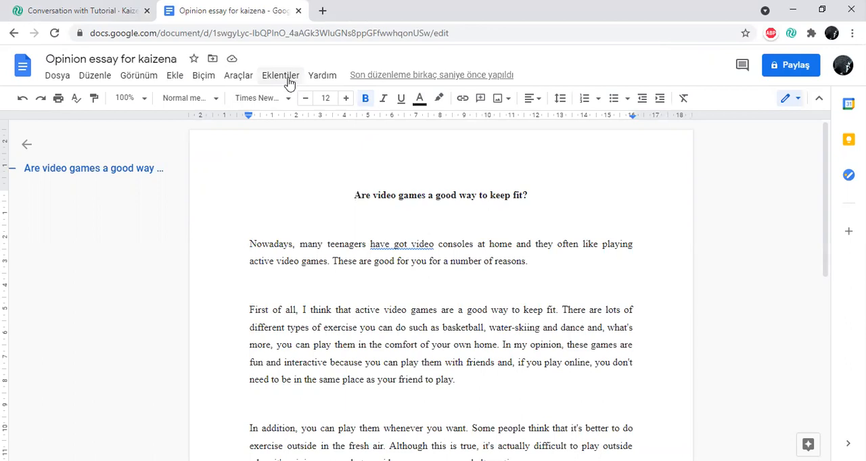
{"action": "left_click", "coordinate": [288, 77]}
{"action": "mouse_move", "coordinate": [334, 140]}
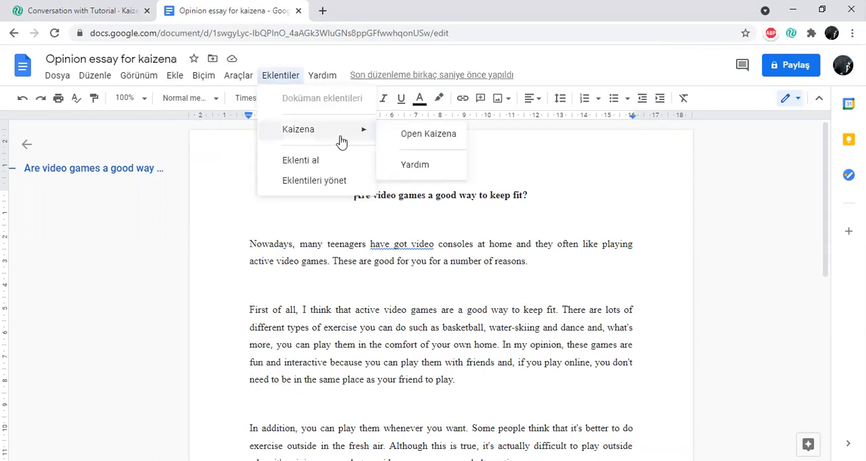
{"action": "left_click", "coordinate": [446, 134]}
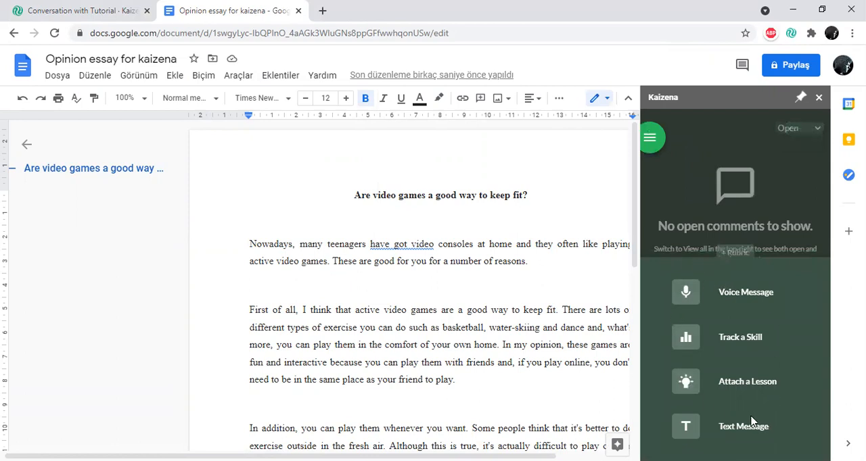
- Highlight "These are good for you for a number of reasons." in green and post a short voice message on it
{"action": "left_click", "coordinate": [27, 11]}
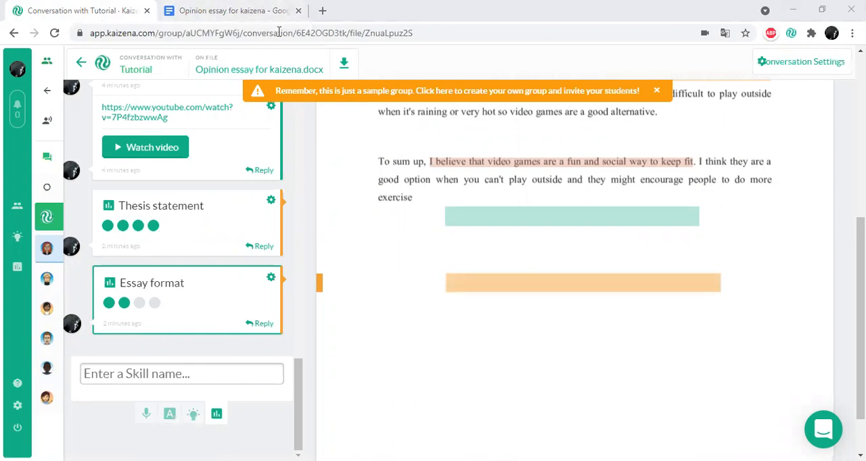
{"action": "left_click", "coordinate": [271, 11]}
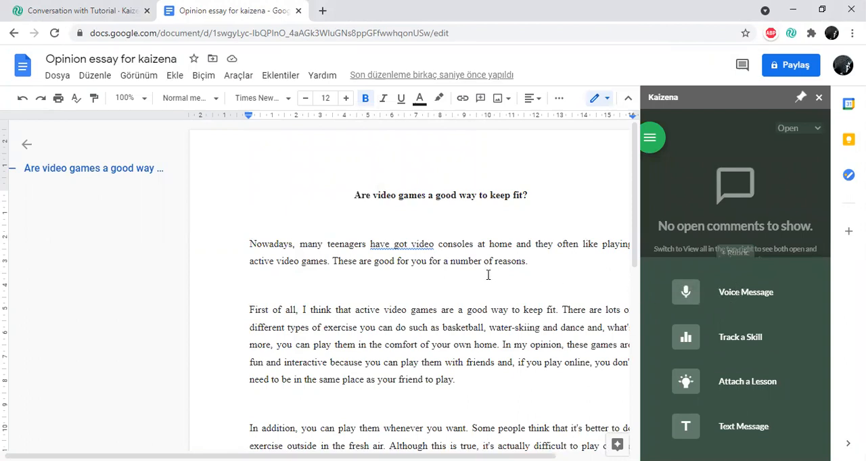
{"action": "left_click_drag", "start_coordinate": [332, 261], "coordinate": [487, 261]}
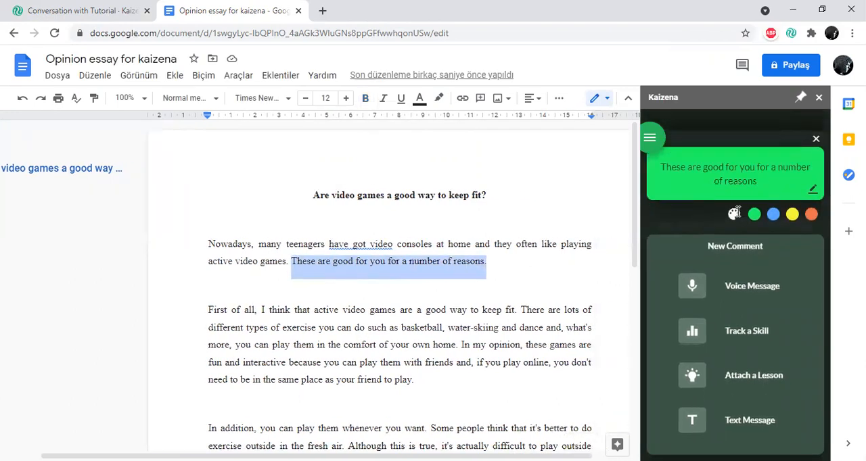
{"action": "left_click", "coordinate": [756, 216]}
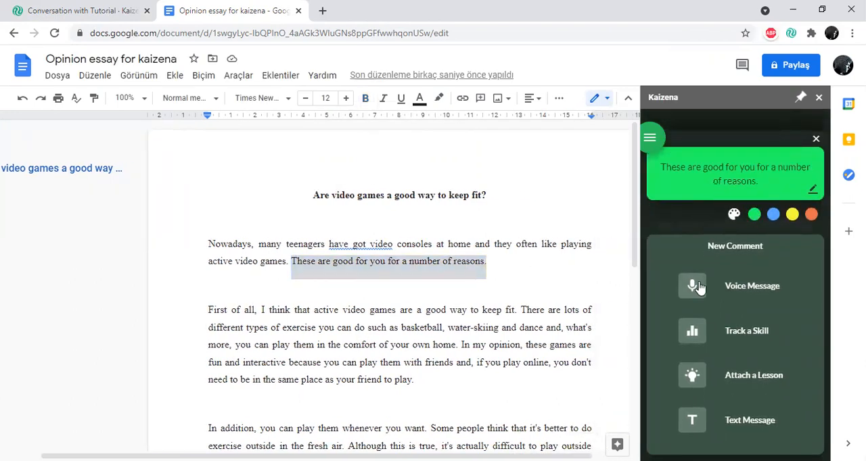
{"action": "left_click", "coordinate": [693, 288]}
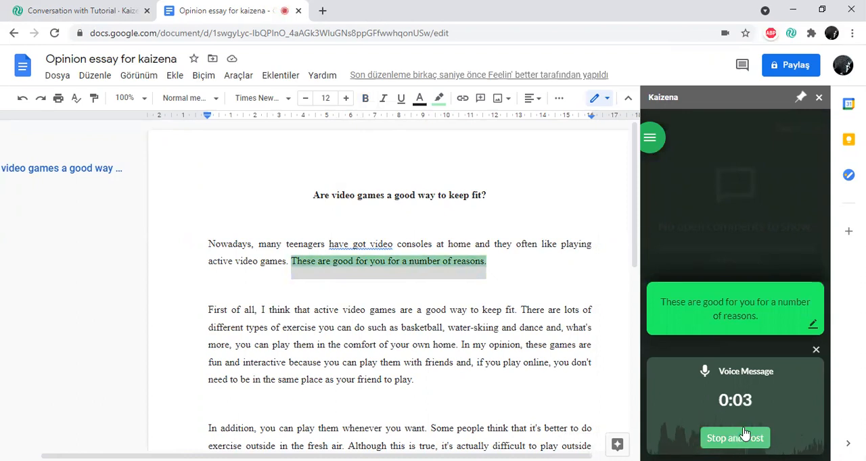
{"action": "left_click", "coordinate": [743, 437]}
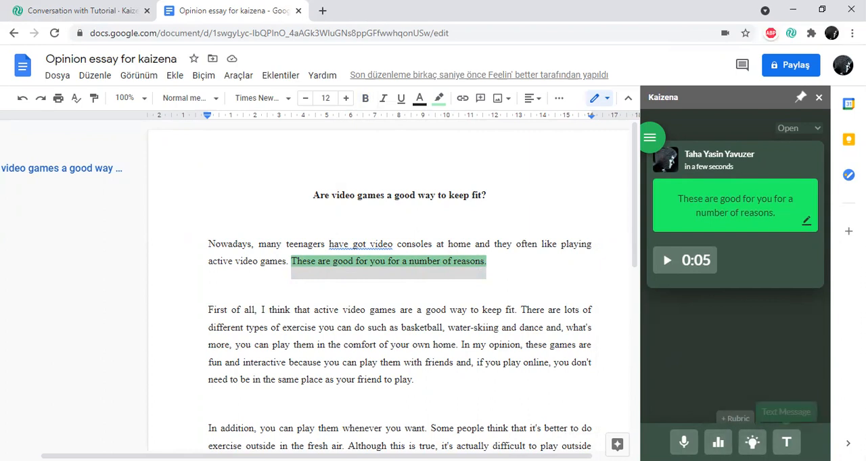
- Highlight "First of all," in blue and post the text message "your transitions" on it
{"action": "left_click", "coordinate": [786, 442]}
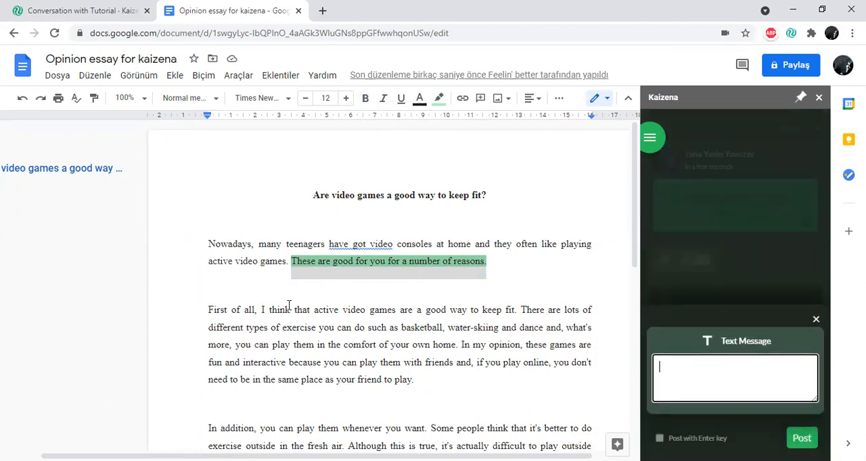
{"action": "left_click_drag", "start_coordinate": [207, 309], "coordinate": [257, 312]}
{"action": "left_click", "coordinate": [768, 291]}
{"action": "left_click", "coordinate": [758, 357]}
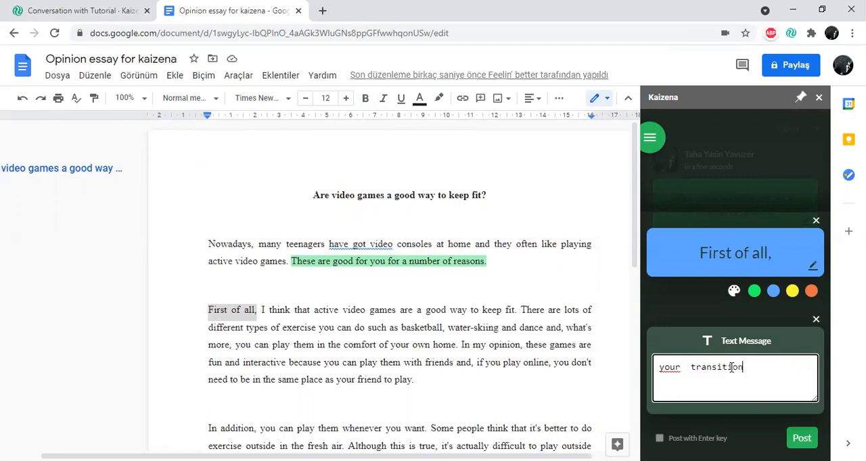
{"action": "left_click", "coordinate": [801, 438]}
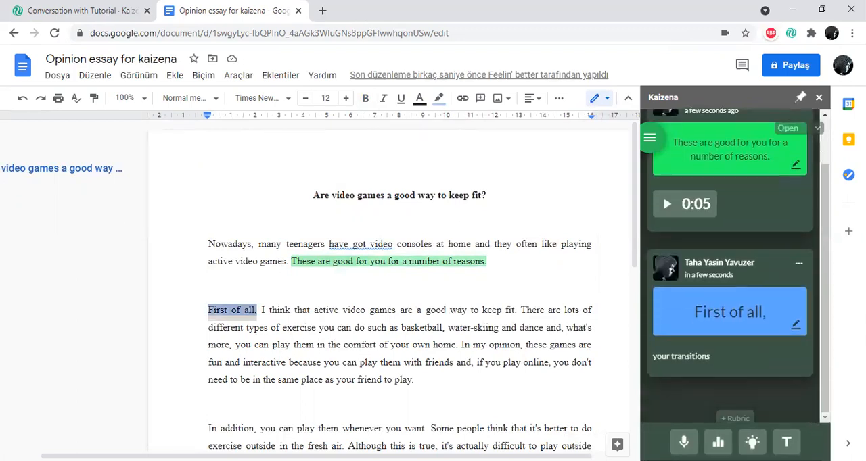
- Bring up the add-on's lesson list, view the Lessons page in Kaizena, start a new lesson named "writing essay", and return to the essay
{"action": "left_click", "coordinate": [752, 443]}
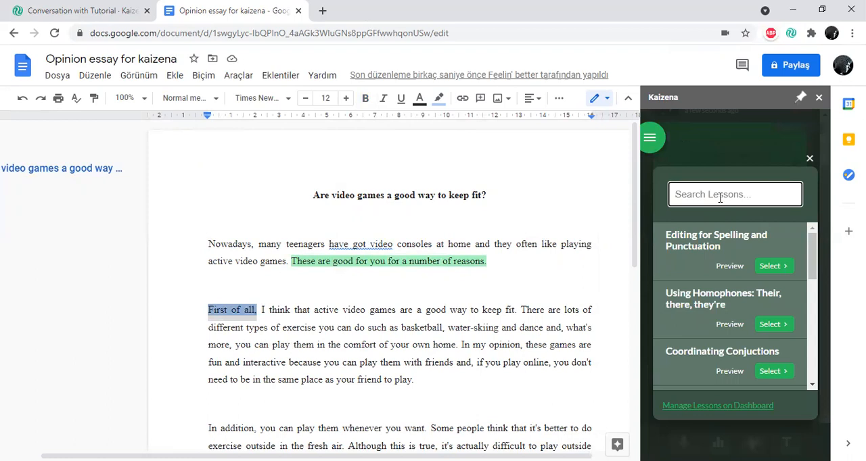
{"action": "left_click", "coordinate": [71, 11]}
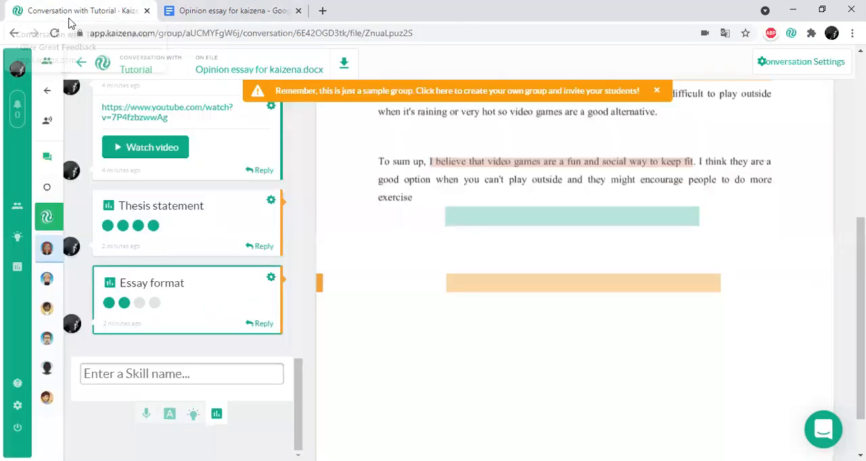
{"action": "left_click", "coordinate": [19, 237]}
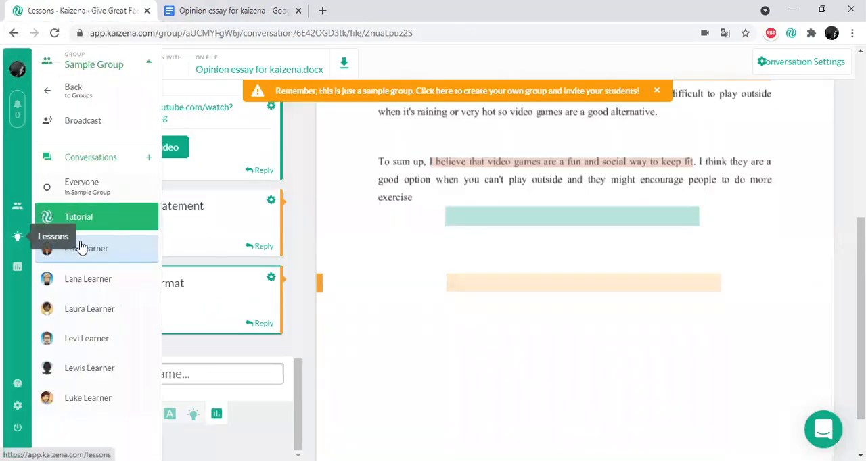
{"action": "scroll", "coordinate": [358, 254], "scroll_direction": "down", "scroll_amount": 4}
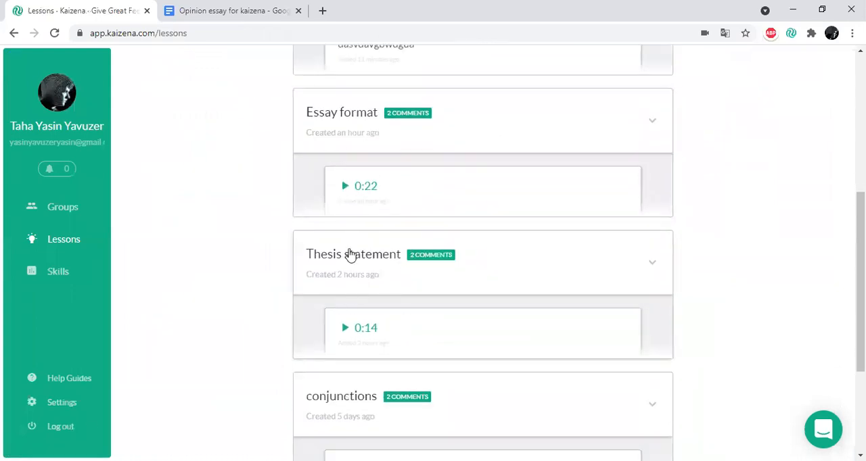
{"action": "scroll", "coordinate": [345, 234], "scroll_direction": "down", "scroll_amount": 1}
{"action": "scroll", "coordinate": [345, 233], "scroll_direction": "up", "scroll_amount": 5}
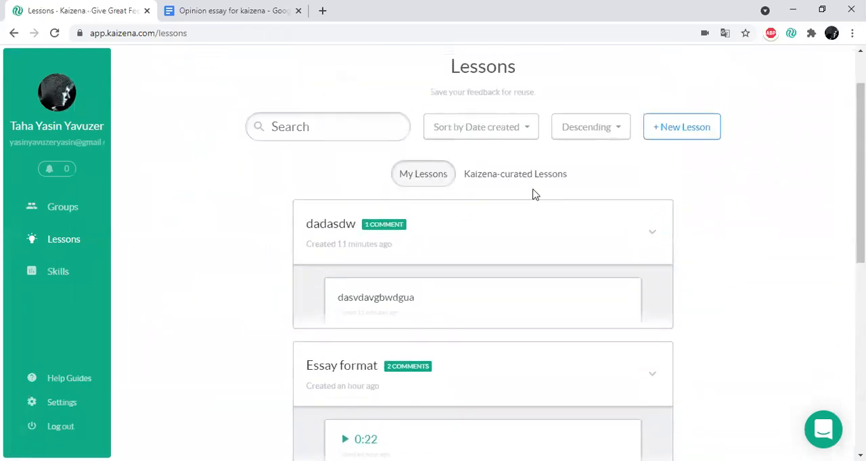
{"action": "left_click", "coordinate": [657, 129]}
{"action": "left_click", "coordinate": [375, 180]}
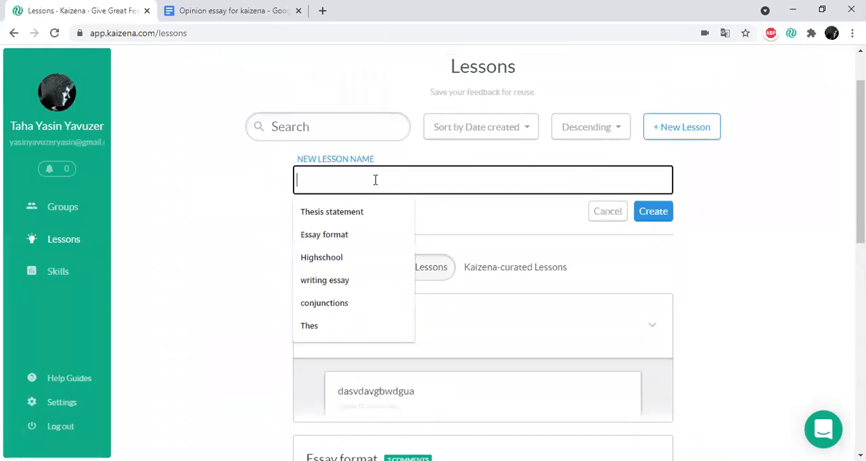
{"action": "left_click", "coordinate": [343, 282]}
{"action": "left_click", "coordinate": [203, 10]}
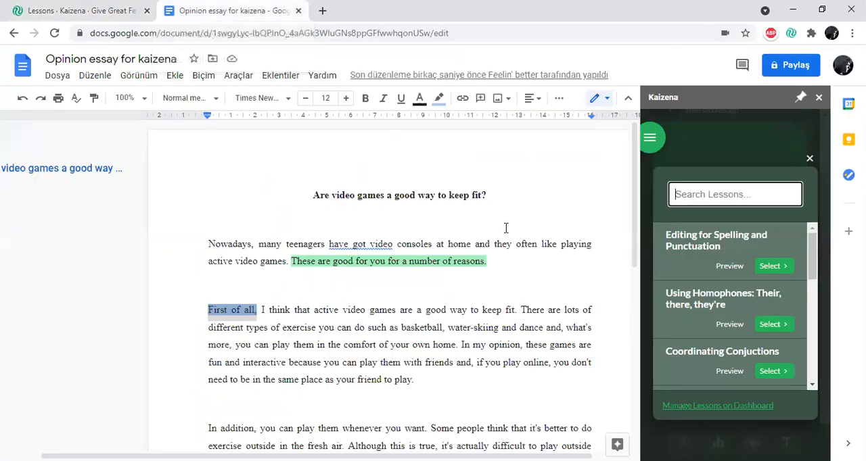
- Search the lessons for "thesis", post the "Thesis statement" lesson on the green-highlighted sentence in the first paragraph, and open its comment thread
{"action": "scroll", "coordinate": [460, 310], "scroll_direction": "down", "scroll_amount": 1}
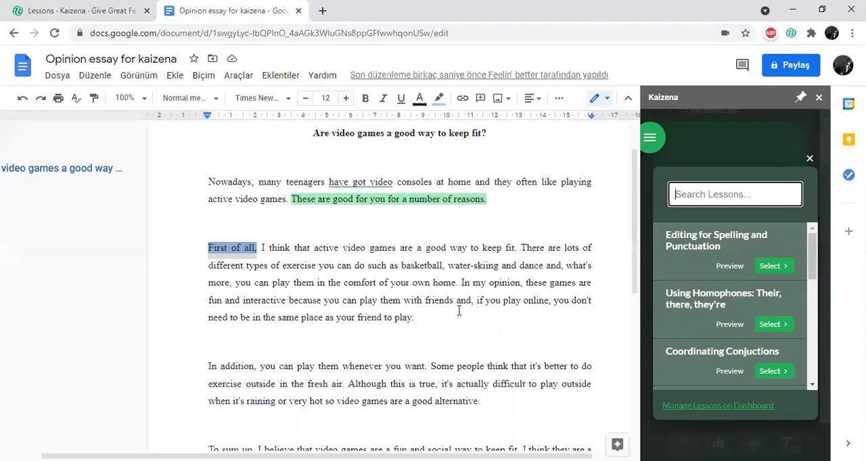
{"action": "scroll", "coordinate": [300, 331], "scroll_direction": "down", "scroll_amount": 3}
{"action": "scroll", "coordinate": [348, 315], "scroll_direction": "up", "scroll_amount": 4}
{"action": "left_click", "coordinate": [315, 285]}
{"action": "left_click_drag", "start_coordinate": [292, 273], "coordinate": [394, 284]}
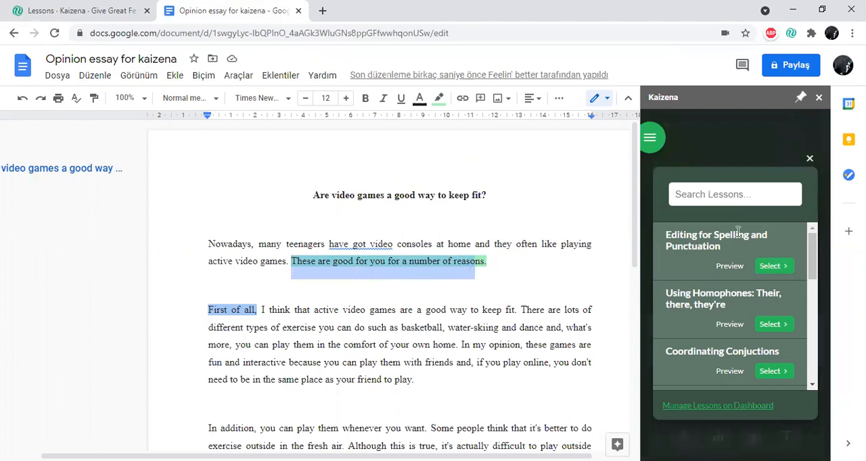
{"action": "scroll", "coordinate": [737, 232], "scroll_direction": "down", "scroll_amount": 5}
{"action": "left_click", "coordinate": [715, 195]}
{"action": "type", "text": "thesis"}
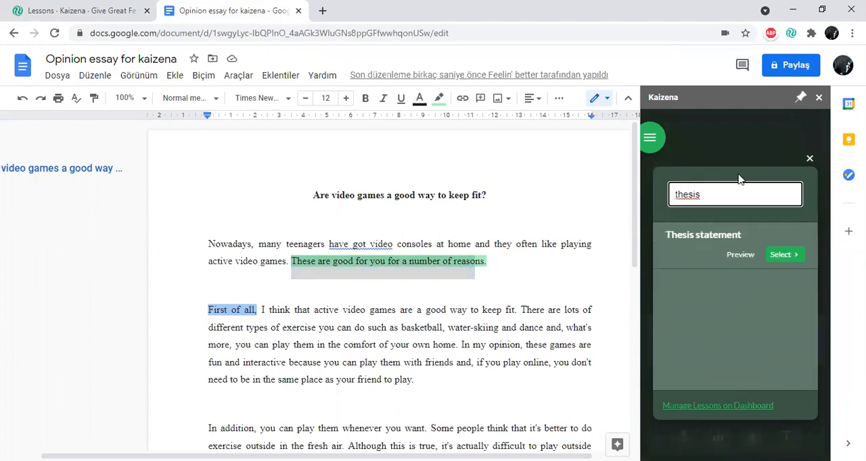
{"action": "left_click", "coordinate": [788, 256]}
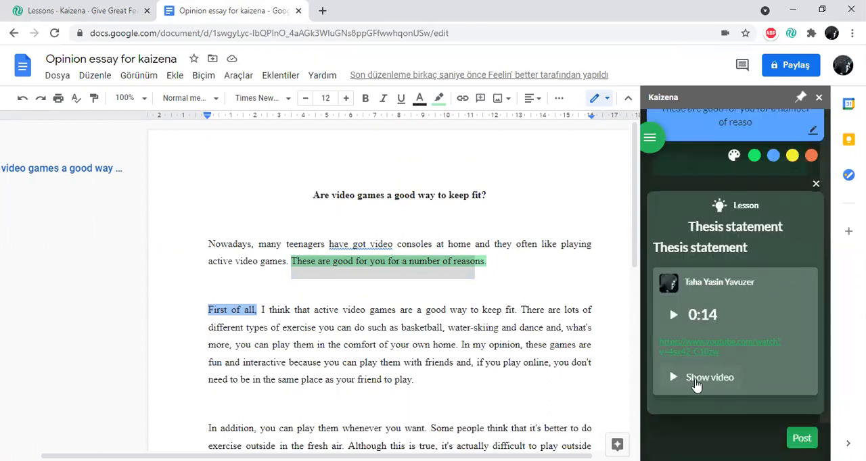
{"action": "left_click", "coordinate": [805, 435]}
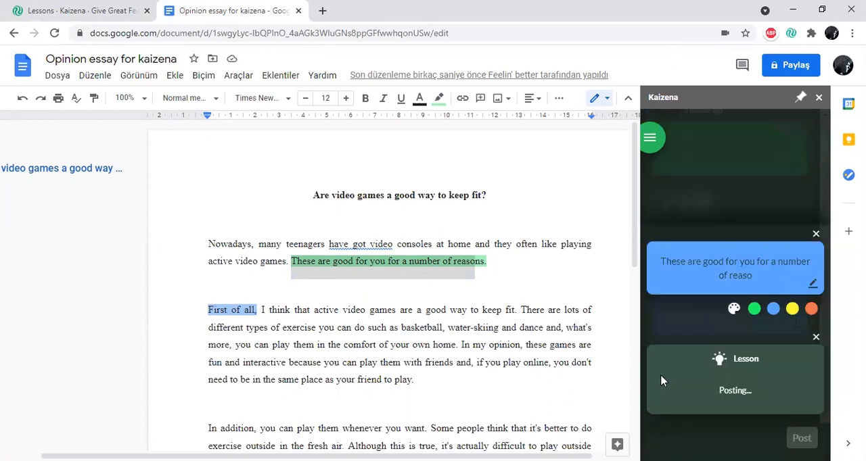
{"action": "left_click", "coordinate": [443, 264]}
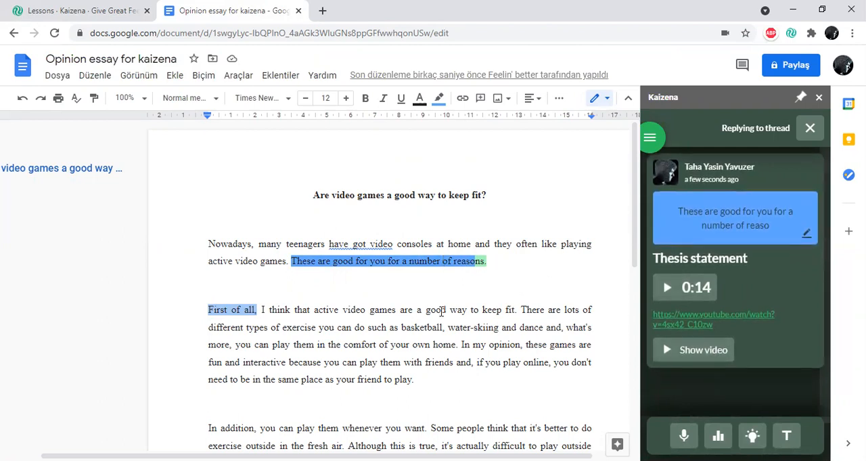
- Bring up the add-on's skill list for the essay and search it for "essay format"
{"action": "scroll", "coordinate": [433, 327], "scroll_direction": "down", "scroll_amount": 2}
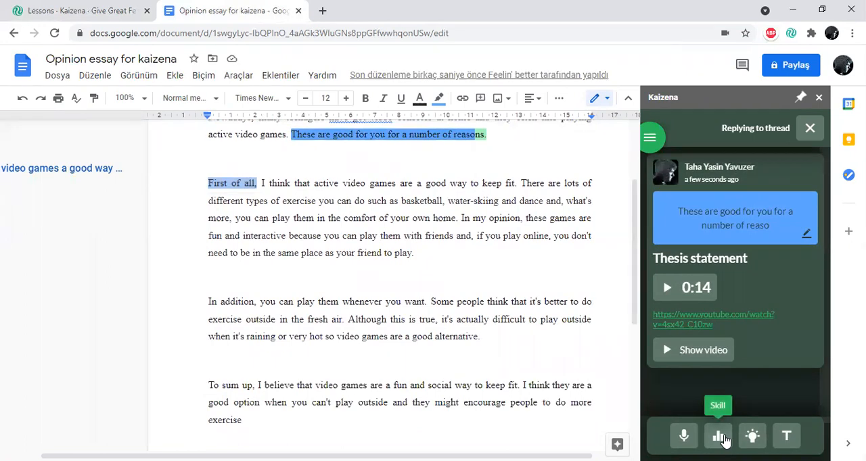
{"action": "left_click", "coordinate": [719, 437]}
{"action": "scroll", "coordinate": [289, 275], "scroll_direction": "down", "scroll_amount": 4}
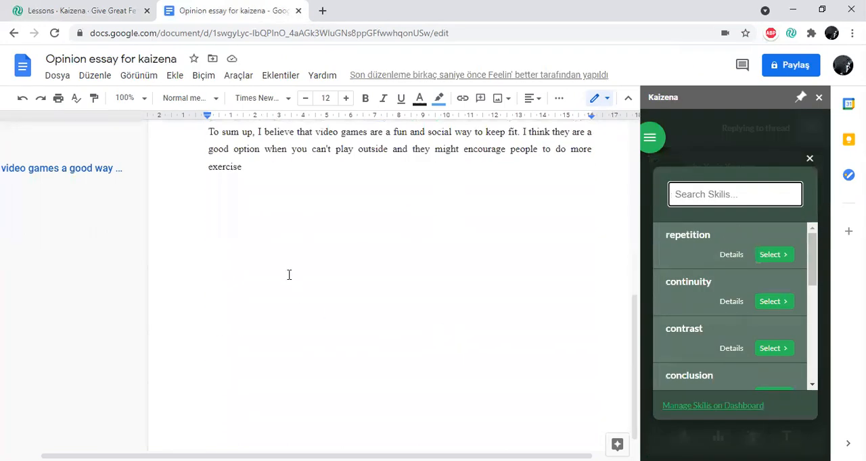
{"action": "left_click", "coordinate": [299, 195]}
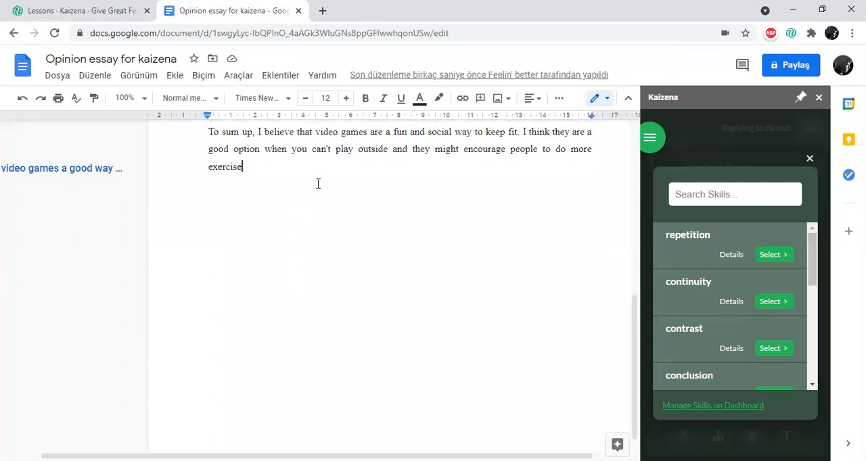
{"action": "left_click", "coordinate": [721, 197]}
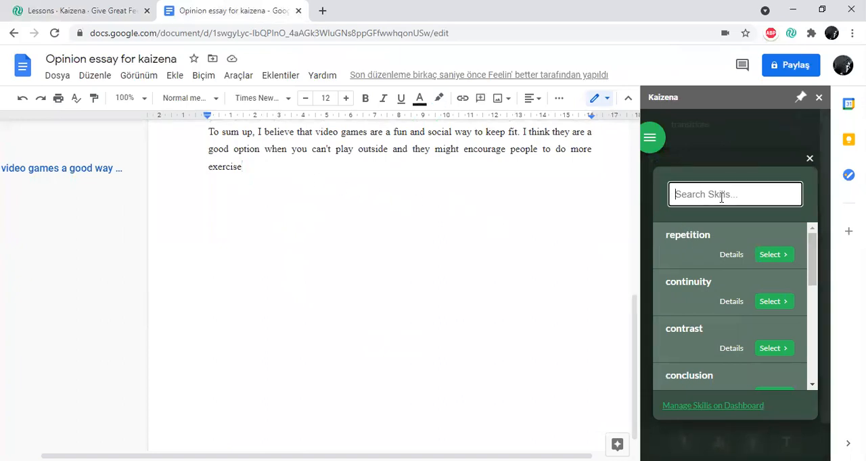
{"action": "type", "text": "se"}
{"action": "type", "text": "ss"}
{"action": "key", "text": "BackSpace"}
{"action": "key", "text": "BackSpace"}
{"action": "key", "text": "BackSpace"}
{"action": "key", "text": "BackSpace"}
{"action": "type", "text": "essa"}
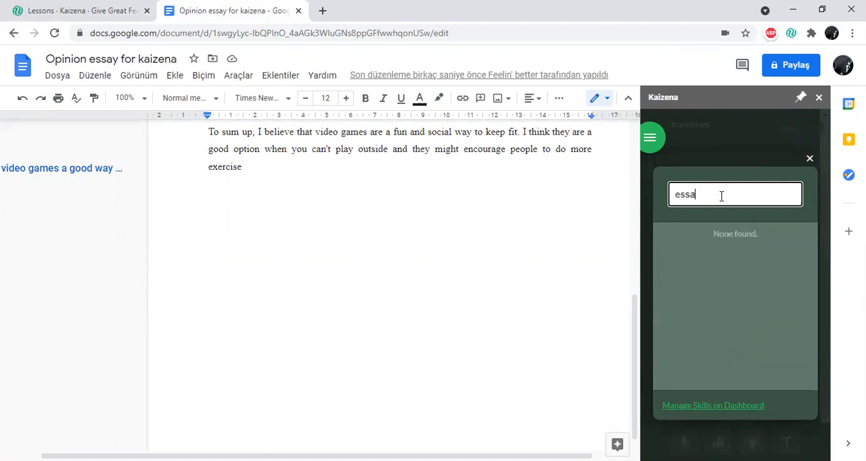
{"action": "type", "text": "y format"}
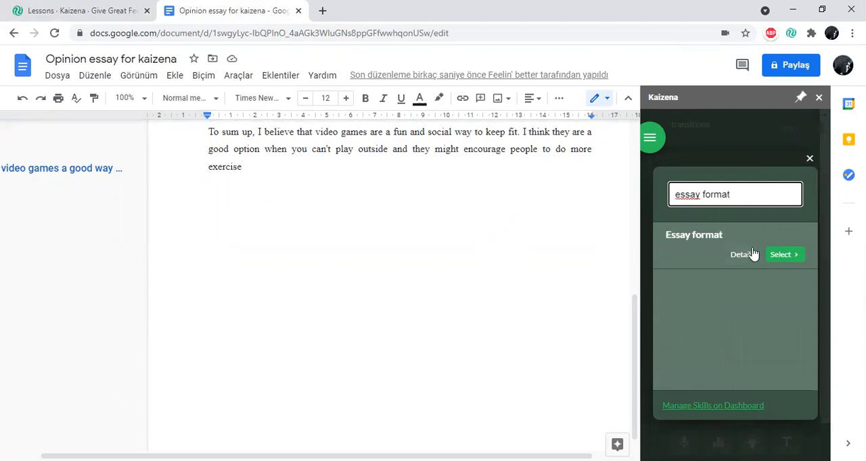
- Select the Essay format skill, rate it three out of four, and discard the rating without posting it
{"action": "left_click", "coordinate": [769, 252]}
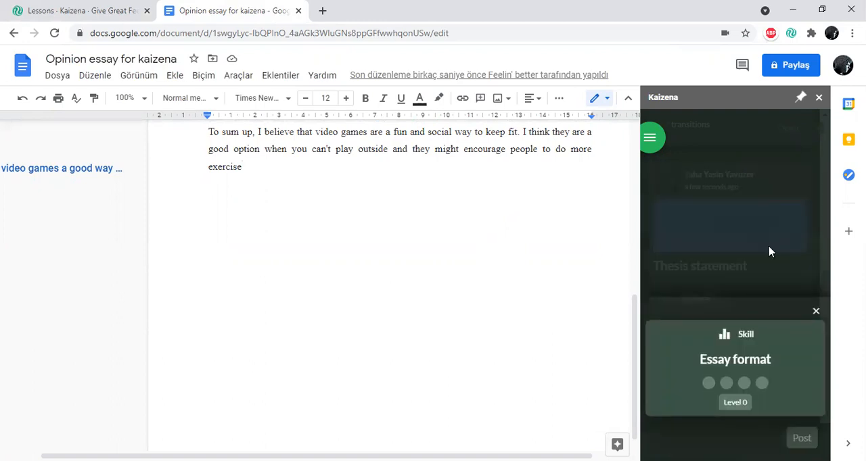
{"action": "left_click", "coordinate": [744, 382]}
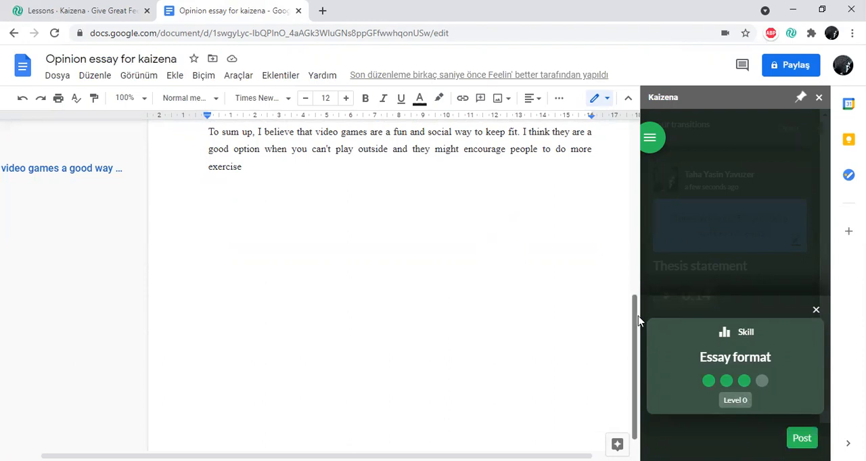
{"action": "left_click", "coordinate": [816, 310]}
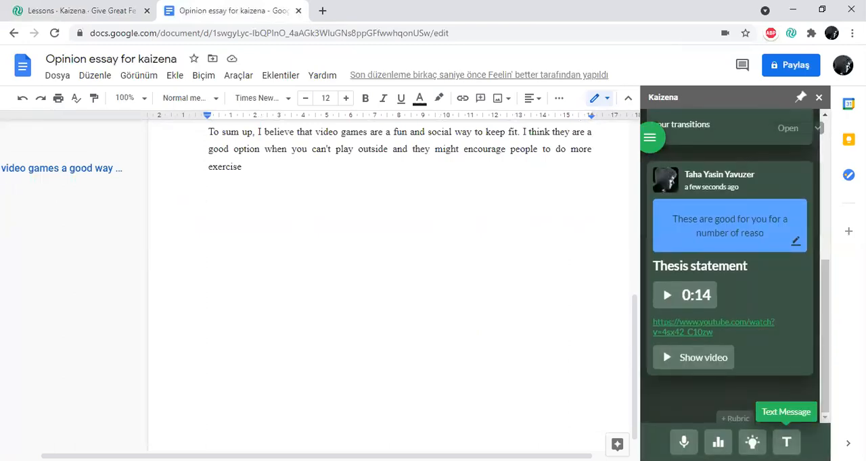
- Post the text message "this is too long and complicated" on the final paragraph's passage from "that video games are a fun" to "can't play outside"
{"action": "left_click", "coordinate": [786, 442]}
{"action": "scroll", "coordinate": [327, 224], "scroll_direction": "up", "scroll_amount": 2}
{"action": "left_click_drag", "start_coordinate": [306, 258], "coordinate": [366, 278]}
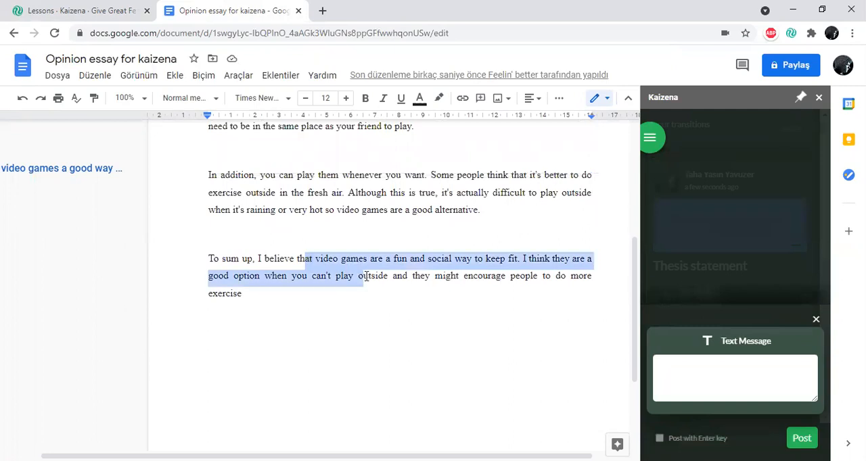
{"action": "left_click", "coordinate": [762, 366]}
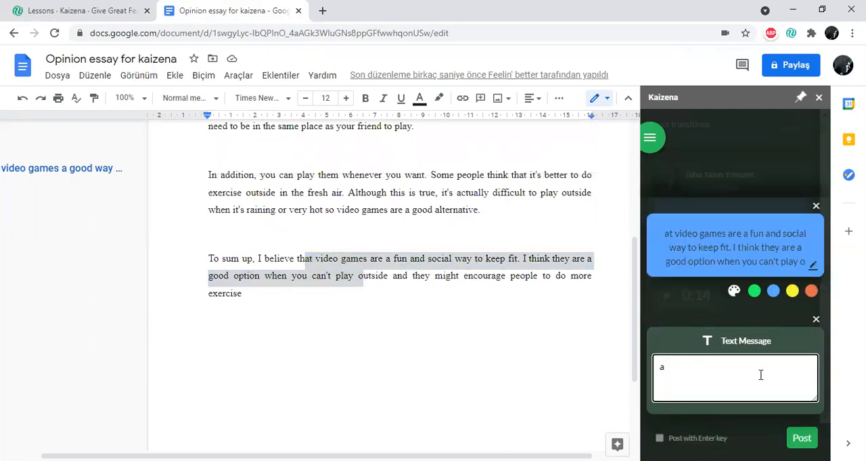
{"action": "type", "text": "this is too long and"}
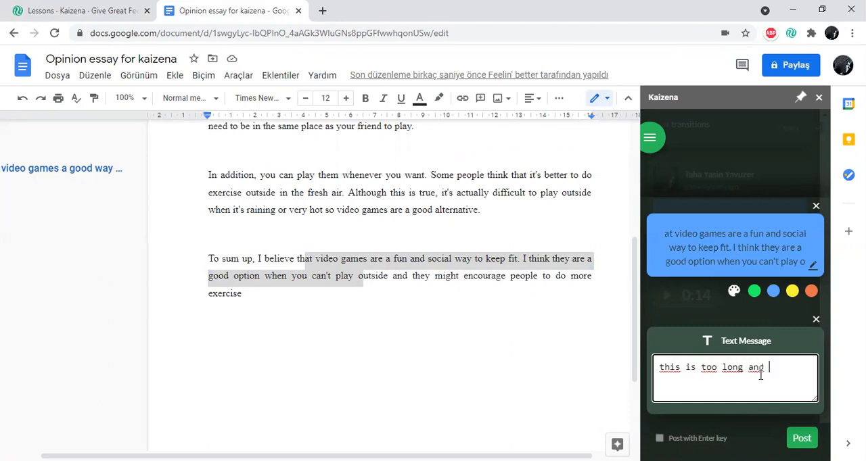
{"action": "type", "text": " complicated"}
{"action": "left_click", "coordinate": [802, 438]}
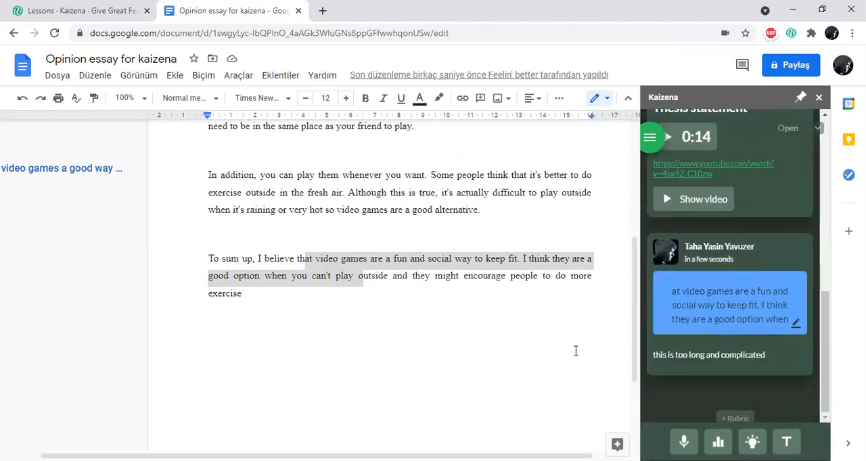
{"action": "scroll", "coordinate": [728, 268], "scroll_direction": "up", "scroll_amount": 4}
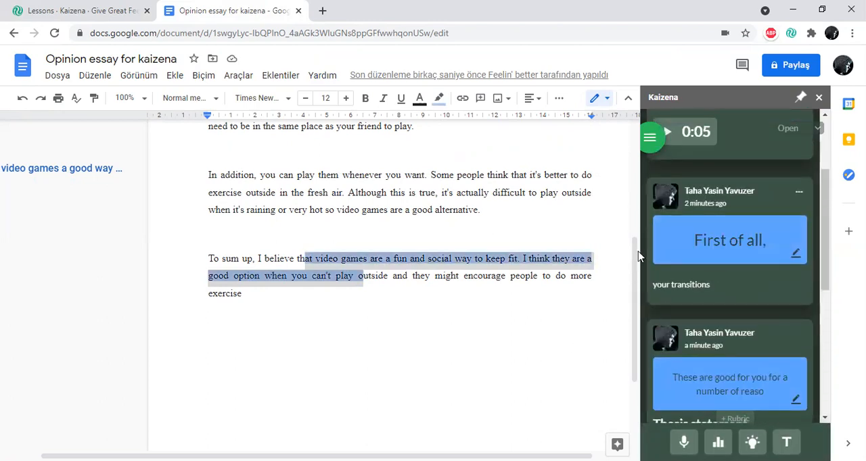
{"action": "scroll", "coordinate": [611, 255], "scroll_direction": "up", "scroll_amount": 4}
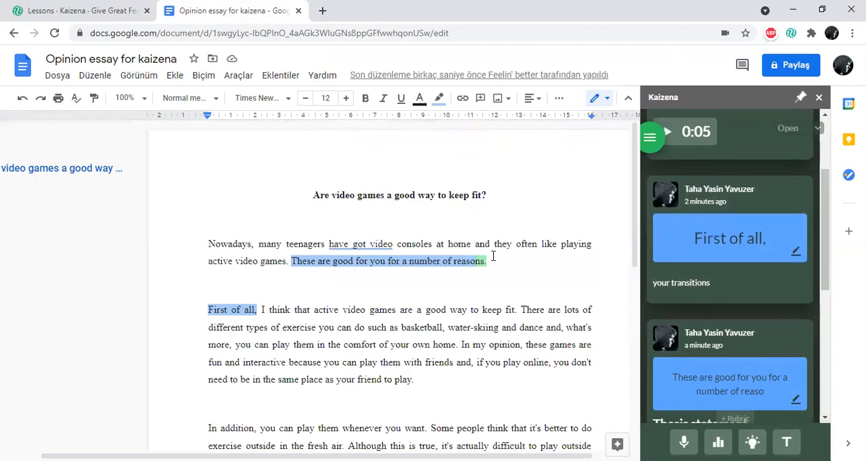